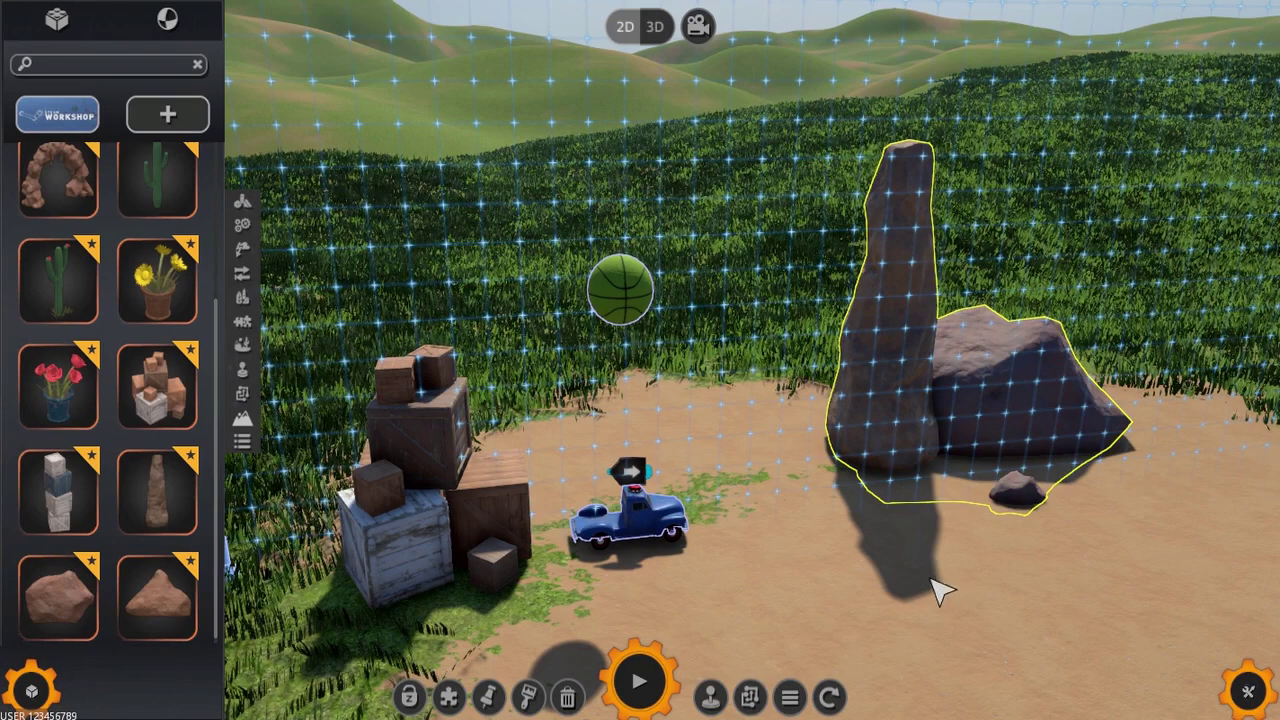
# - Select the green ball, then run and reset a quick test of the level
pyautogui.click(651, 309)
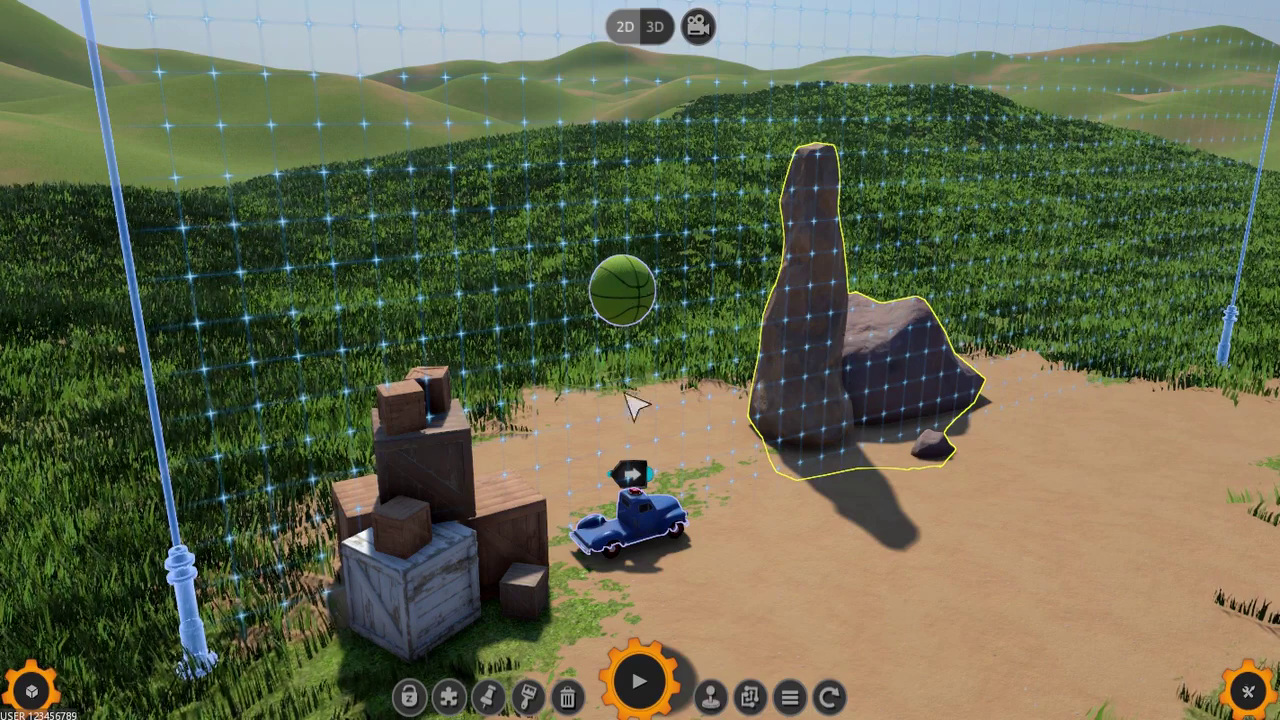
pyautogui.click(645, 690)
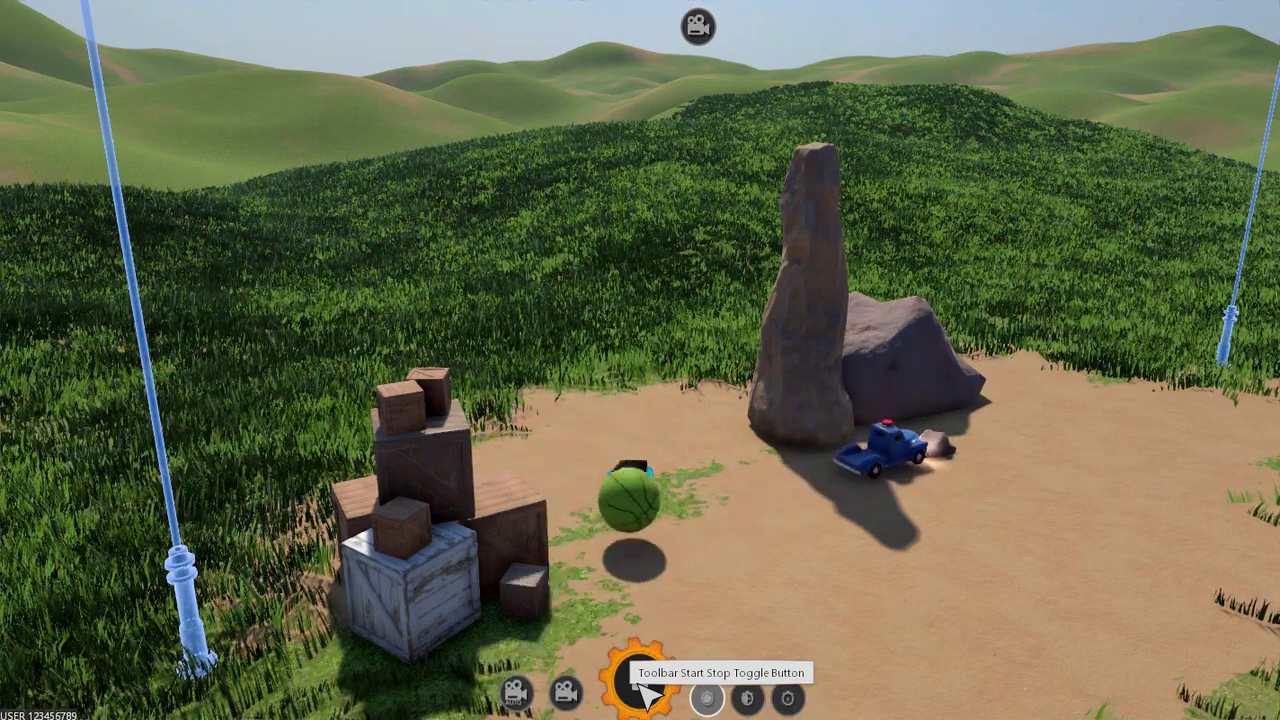
pyautogui.click(645, 692)
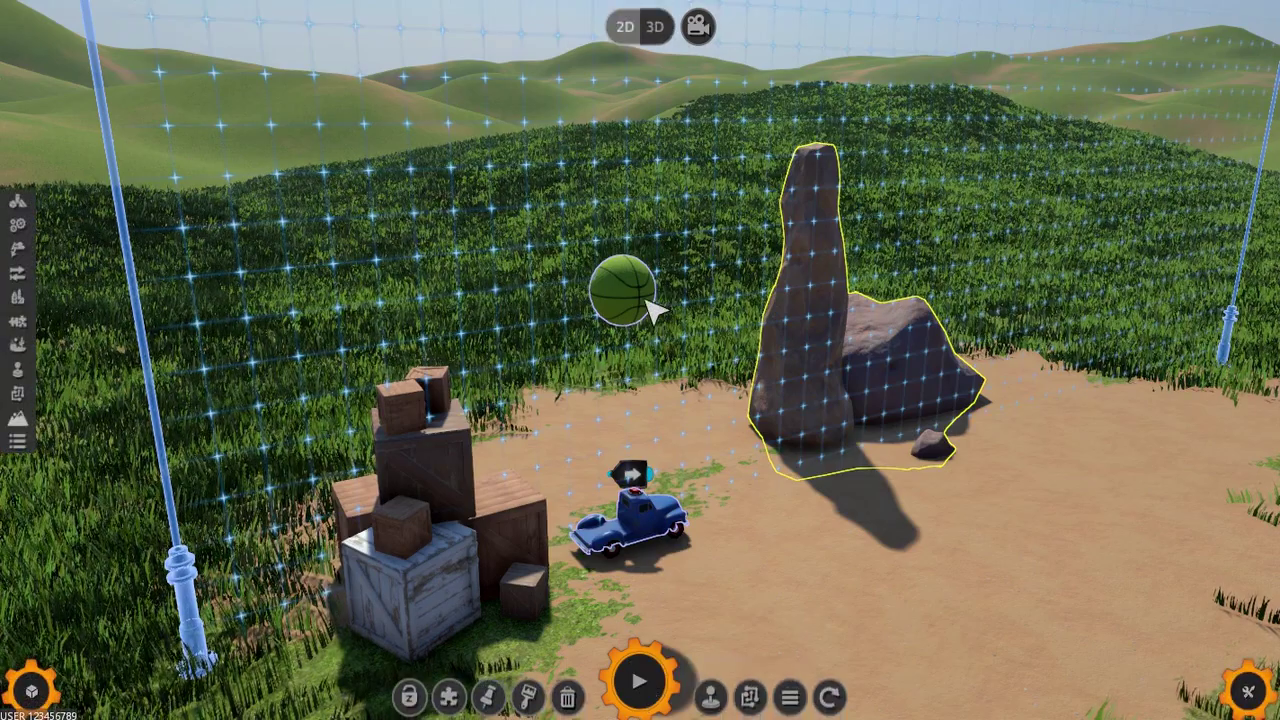
# - Start a new part in the Part Editor and list the materials catalog
pyautogui.click(32, 688)
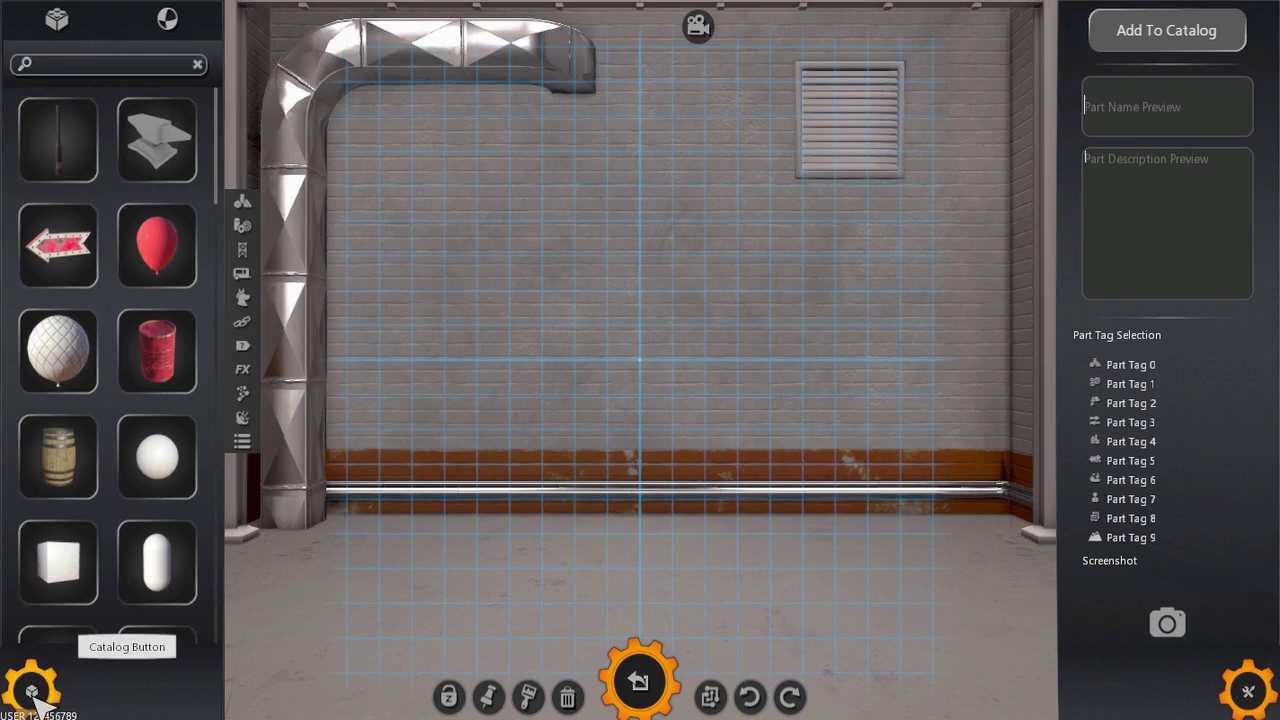
pyautogui.click(33, 694)
pyautogui.click(33, 694)
pyautogui.scroll(-3, 95, 482)
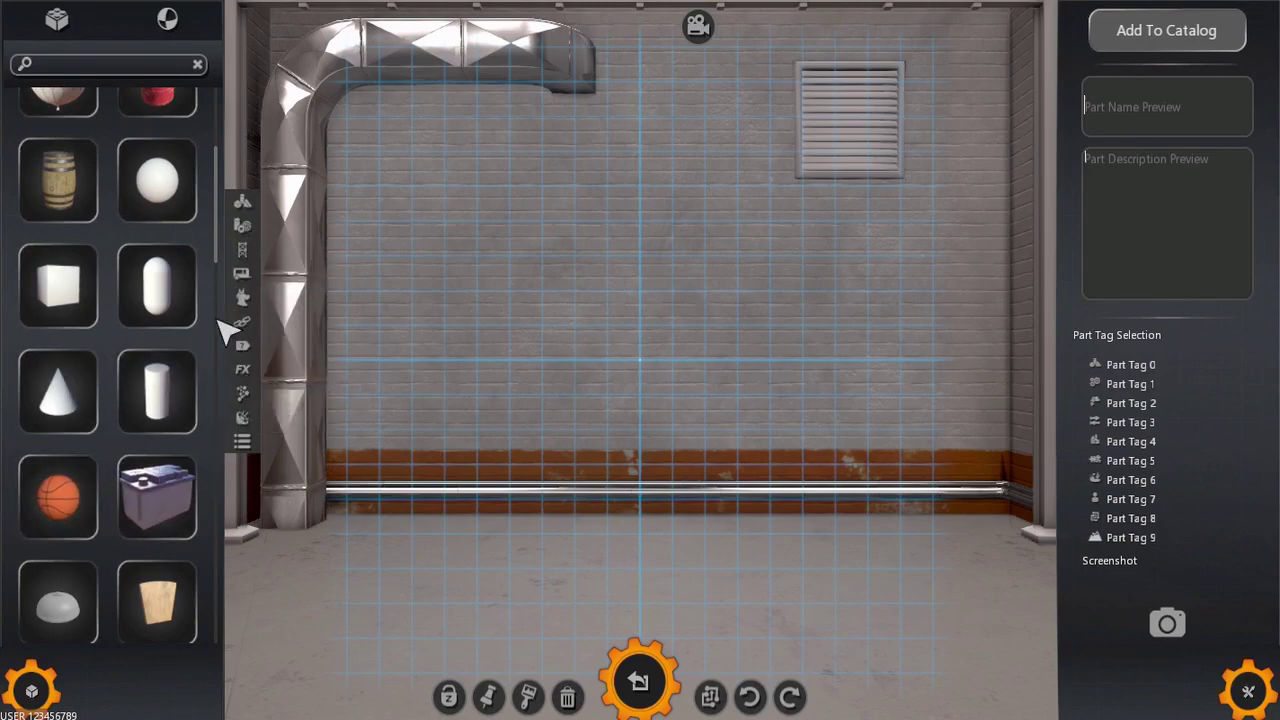
pyautogui.click(170, 30)
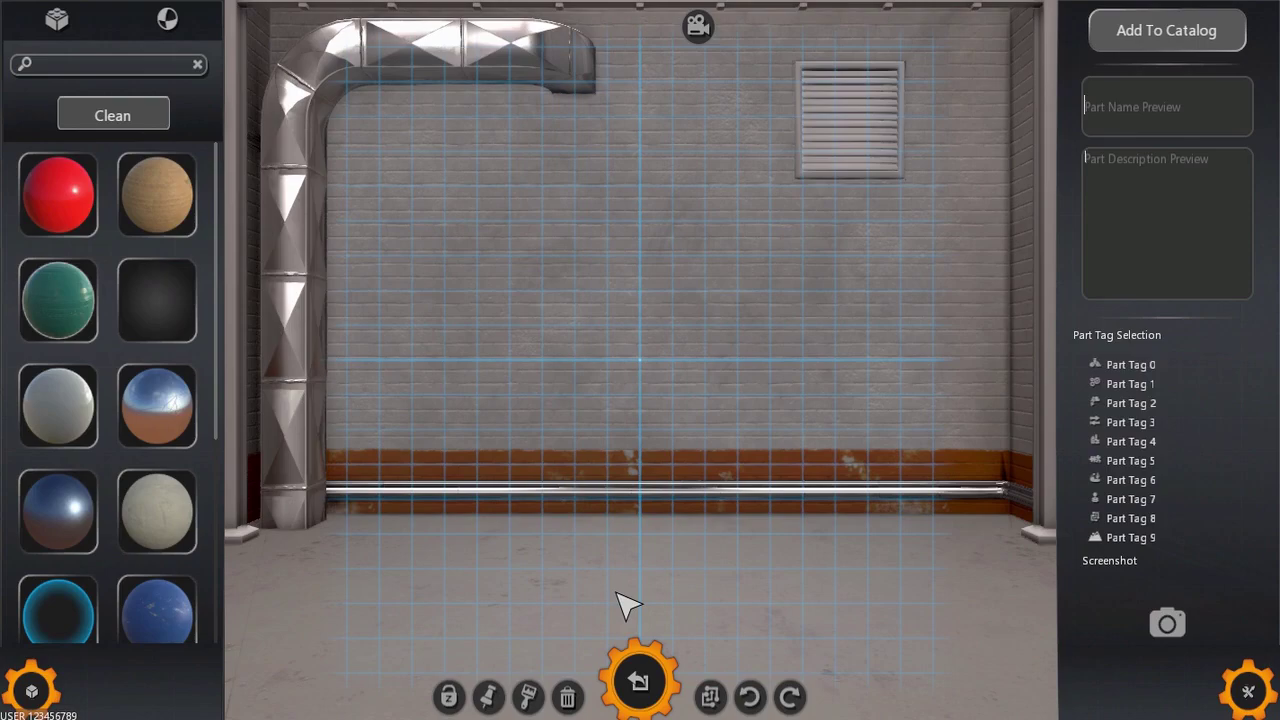
pyautogui.click(1260, 688)
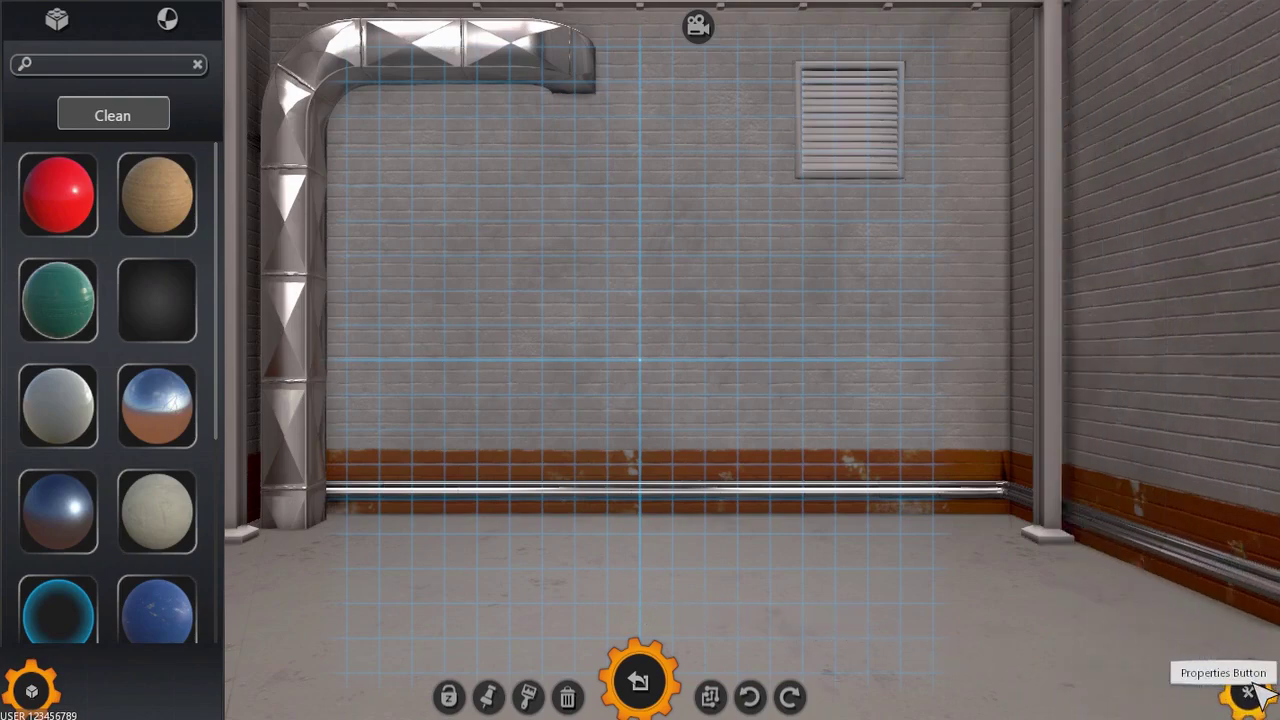
pyautogui.click(1260, 688)
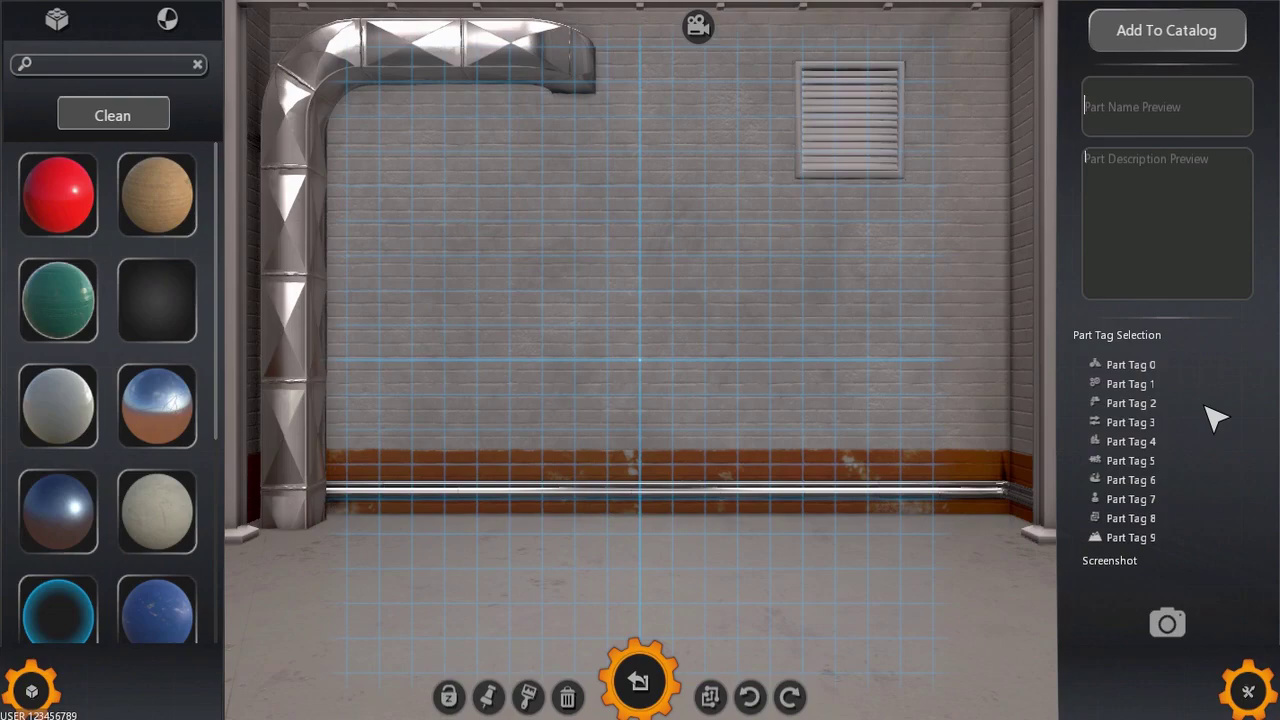
pyautogui.scroll(-1, 1133, 537)
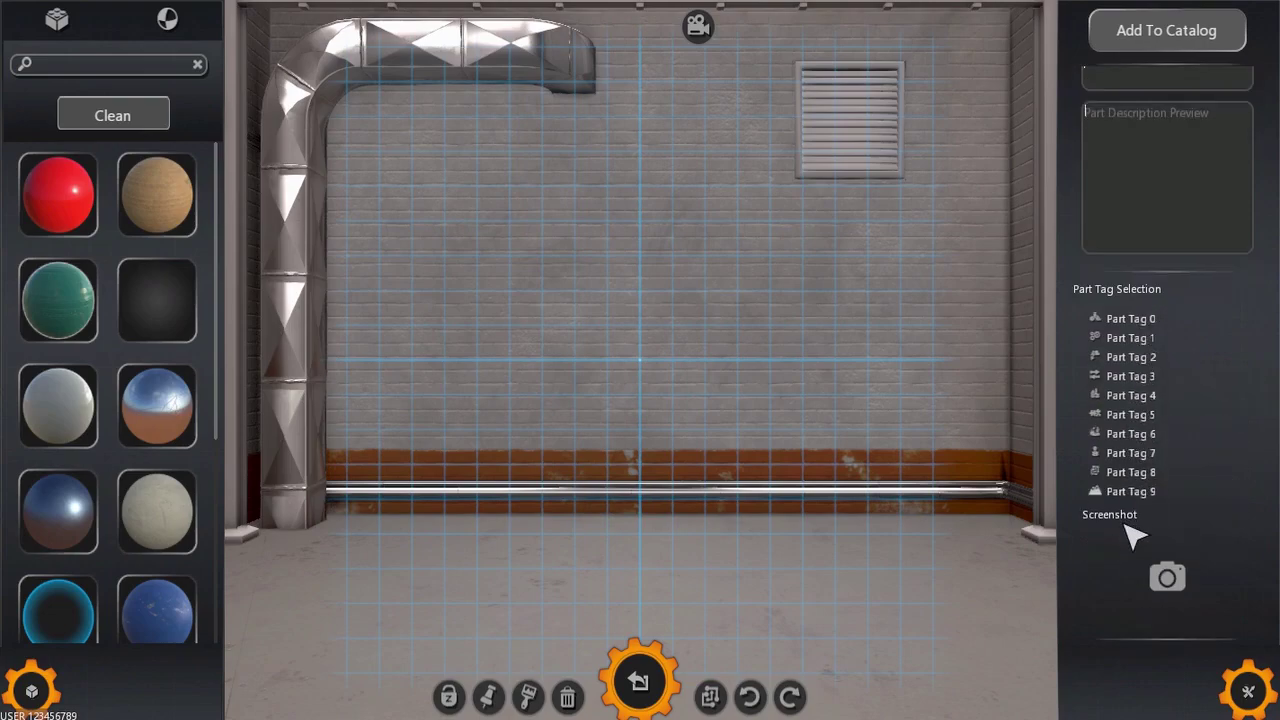
pyautogui.scroll(-3, 1133, 537)
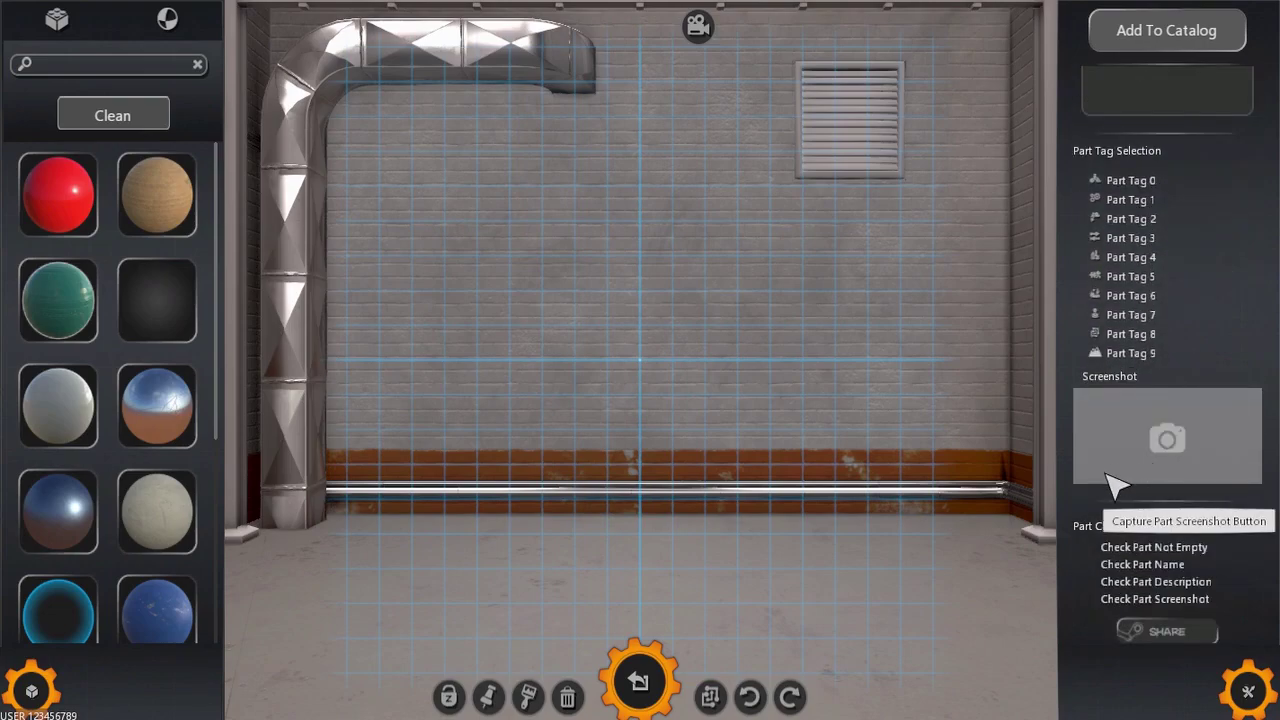
pyautogui.scroll(-1, 1150, 470)
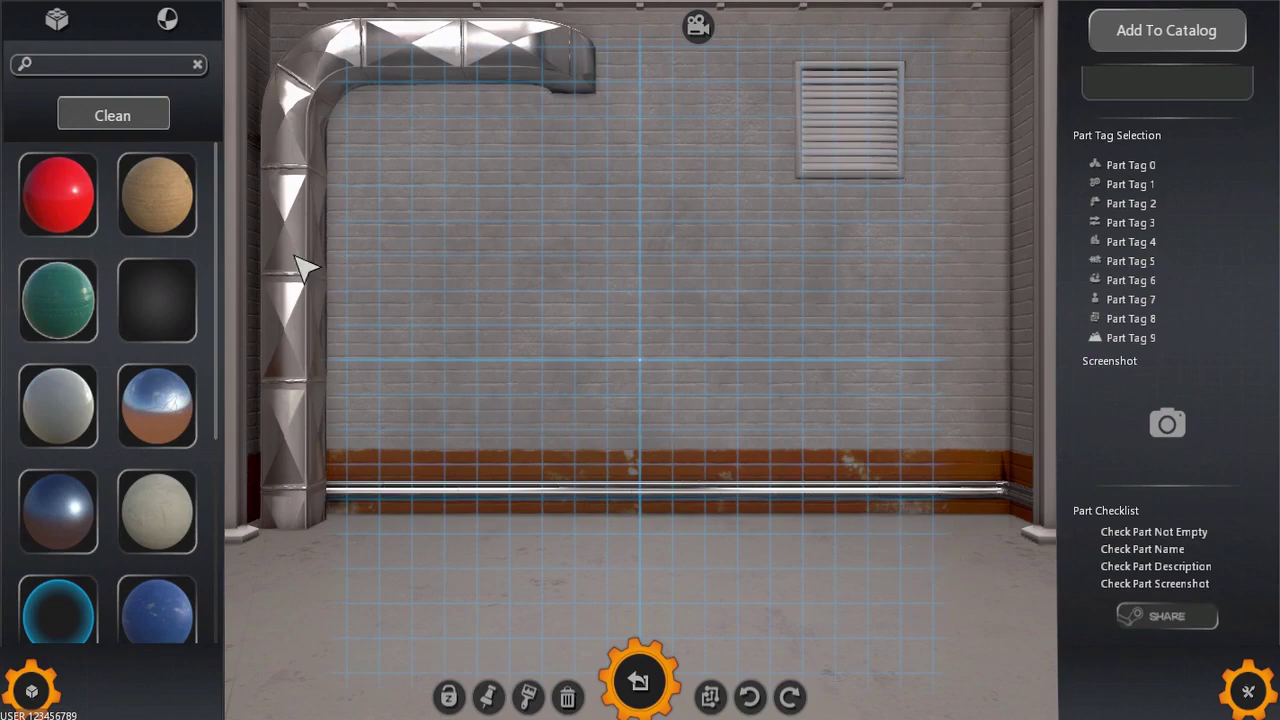
# - Search the object parts for 'board' and drop a board at the part's centre
pyautogui.click(57, 19)
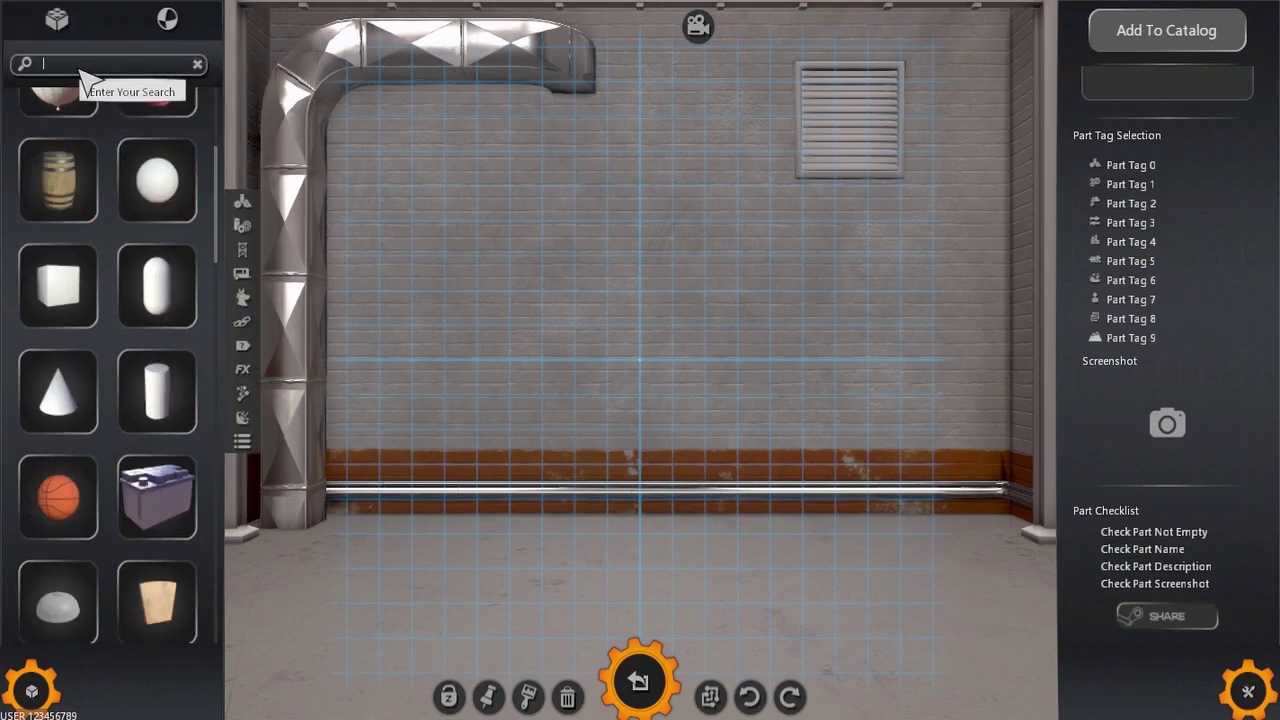
pyautogui.write('board')
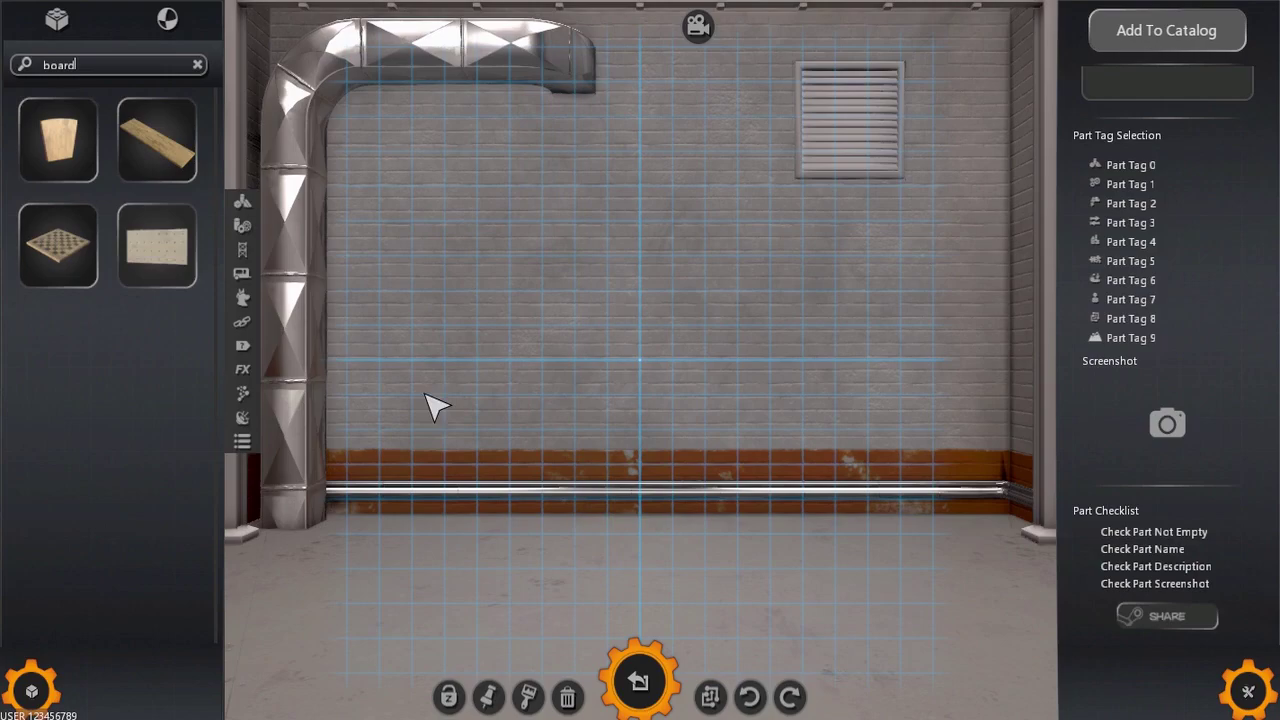
pyautogui.moveTo(128, 160)
pyautogui.mouseDown()
pyautogui.moveTo(503, 274)
pyautogui.moveTo(626, 363)
pyautogui.moveTo(641, 360)
pyautogui.mouseUp()
pyautogui.click(641, 360)
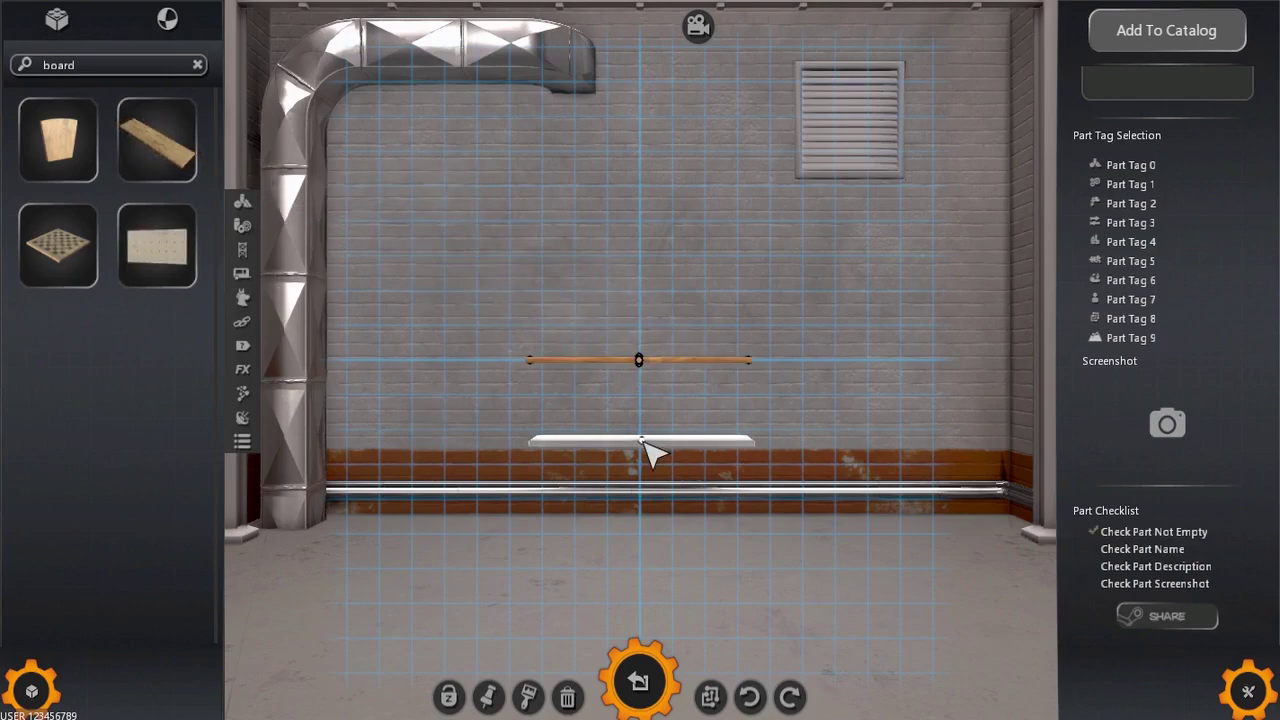
# - Look down on the board and stretch it into a longer plank
pyautogui.click(641, 441)
pyautogui.click(641, 441)
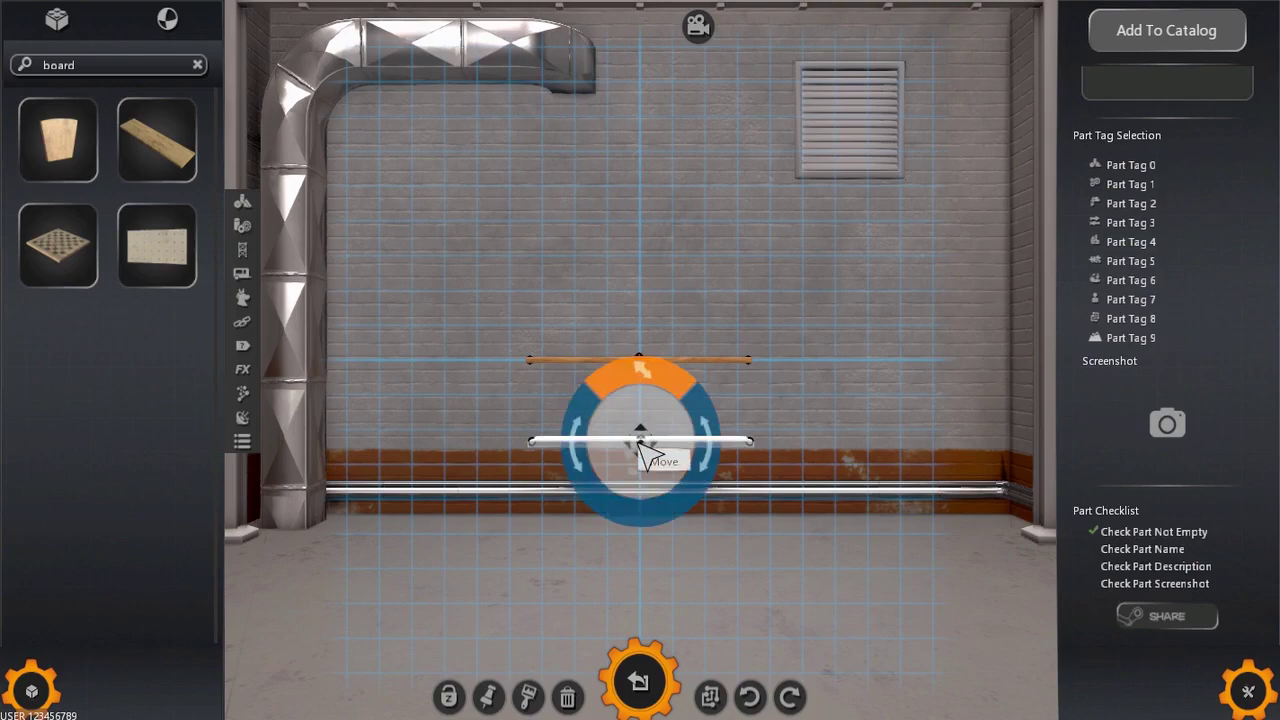
pyautogui.moveTo(677, 403); pyautogui.dragTo(686, 443)
pyautogui.click(646, 360)
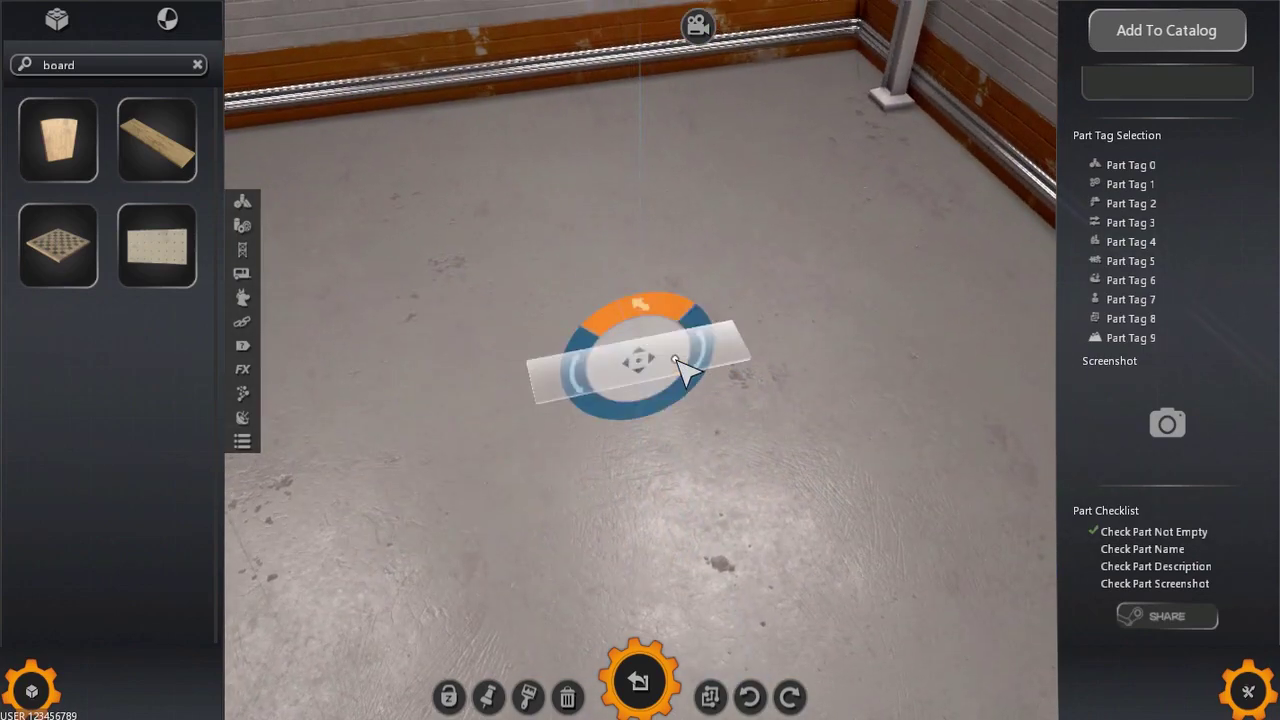
pyautogui.moveTo(654, 320); pyautogui.dragTo(598, 262)
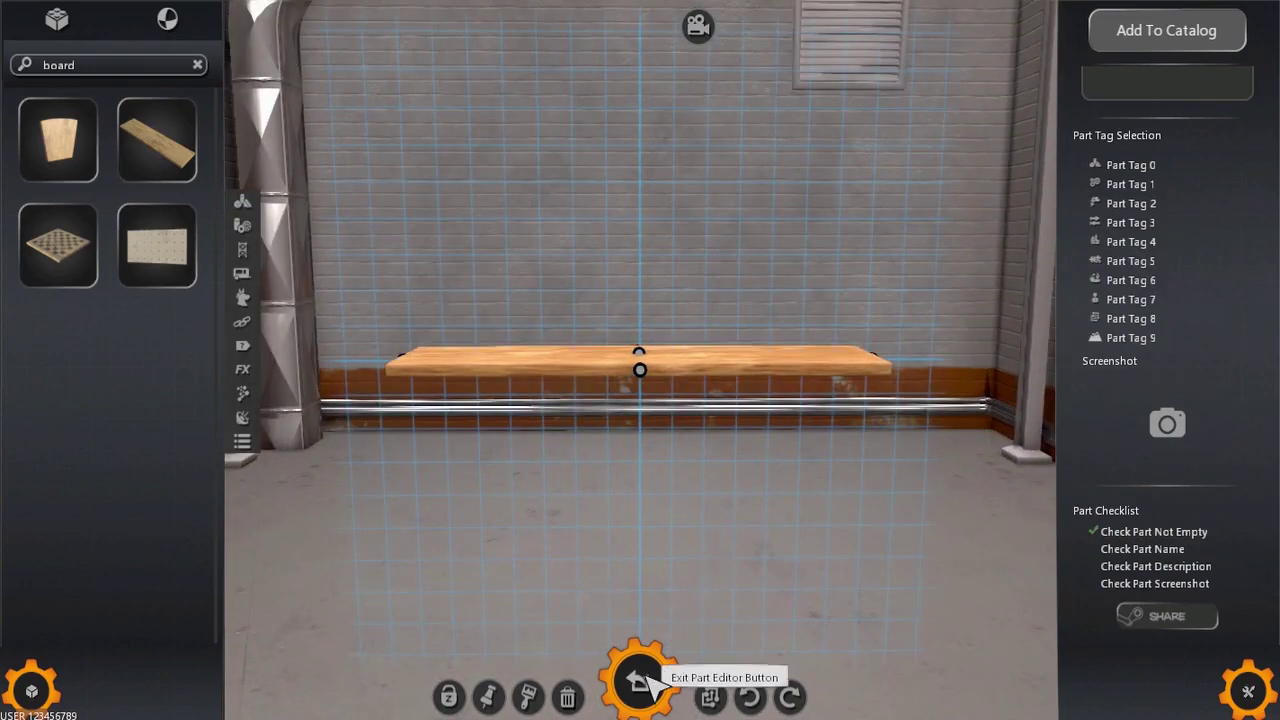
# - Place the board in the level, tilt it down to the left, and test it
pyautogui.click(655, 683)
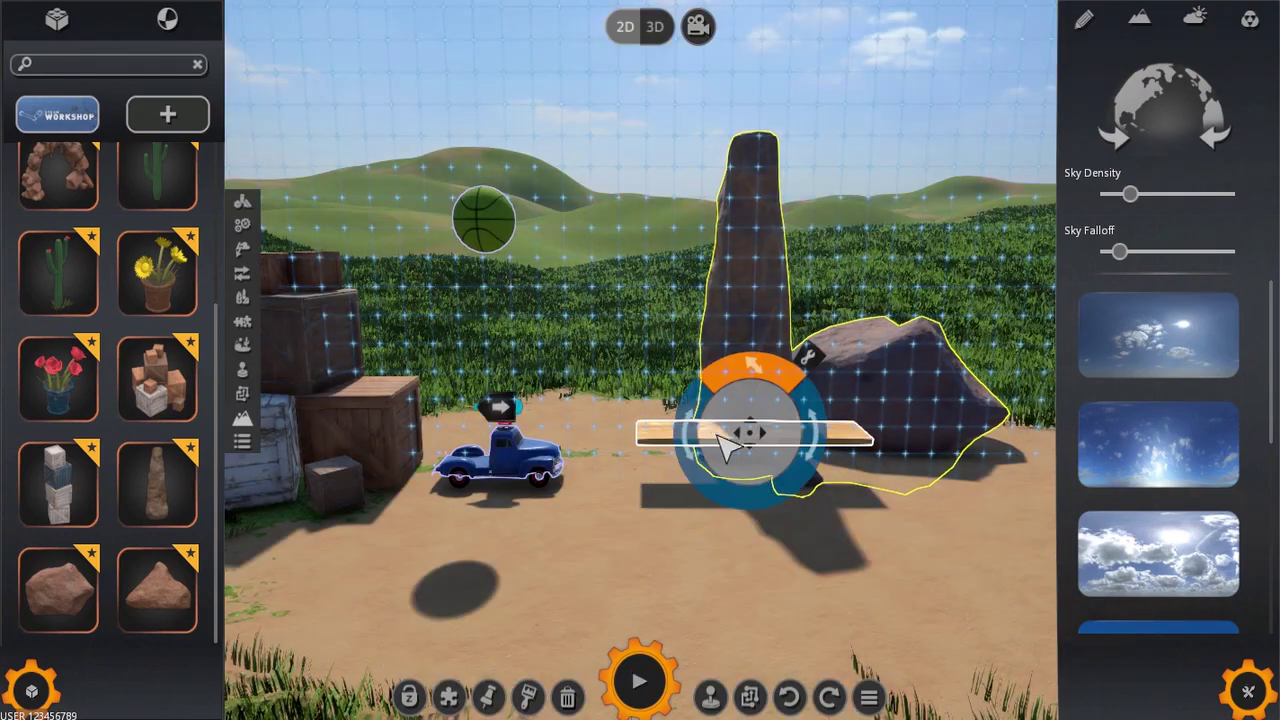
pyautogui.moveTo(727, 445); pyautogui.dragTo(655, 455)
pyautogui.click(638, 683)
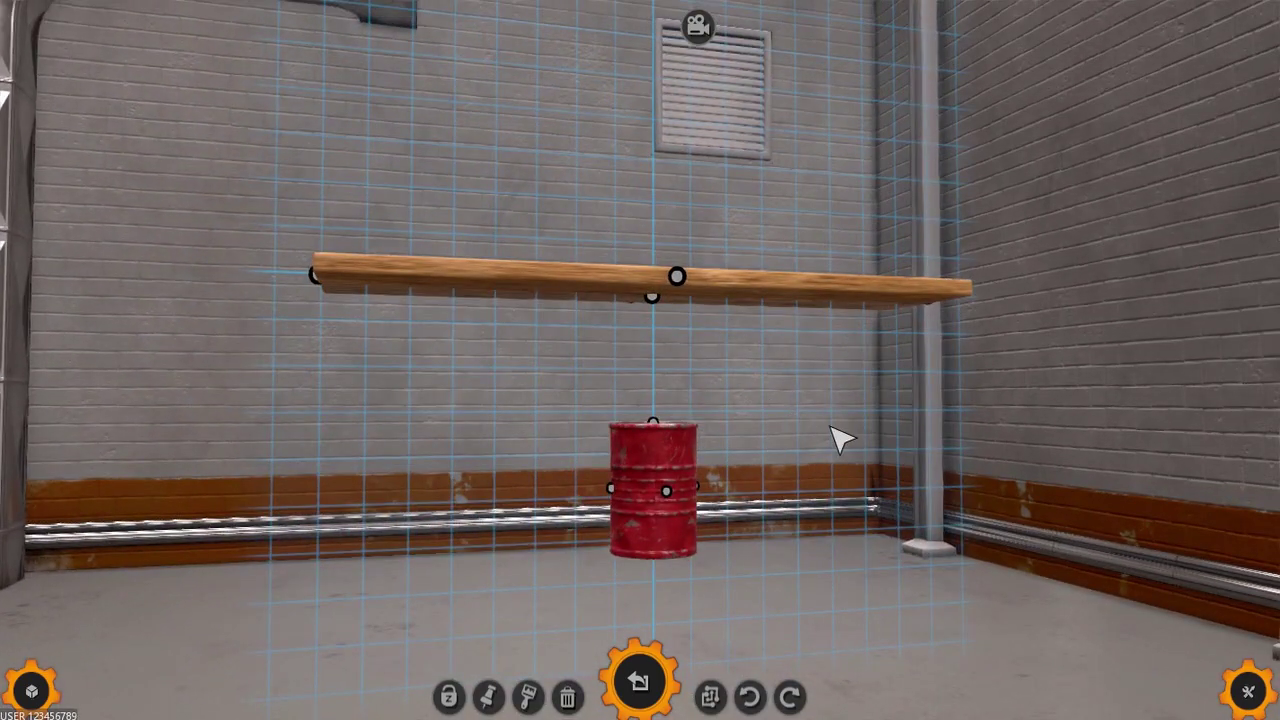
# - Move the barrel up under the plank, centre it, and lay it on its side
pyautogui.moveTo(655, 432); pyautogui.dragTo(660, 290)
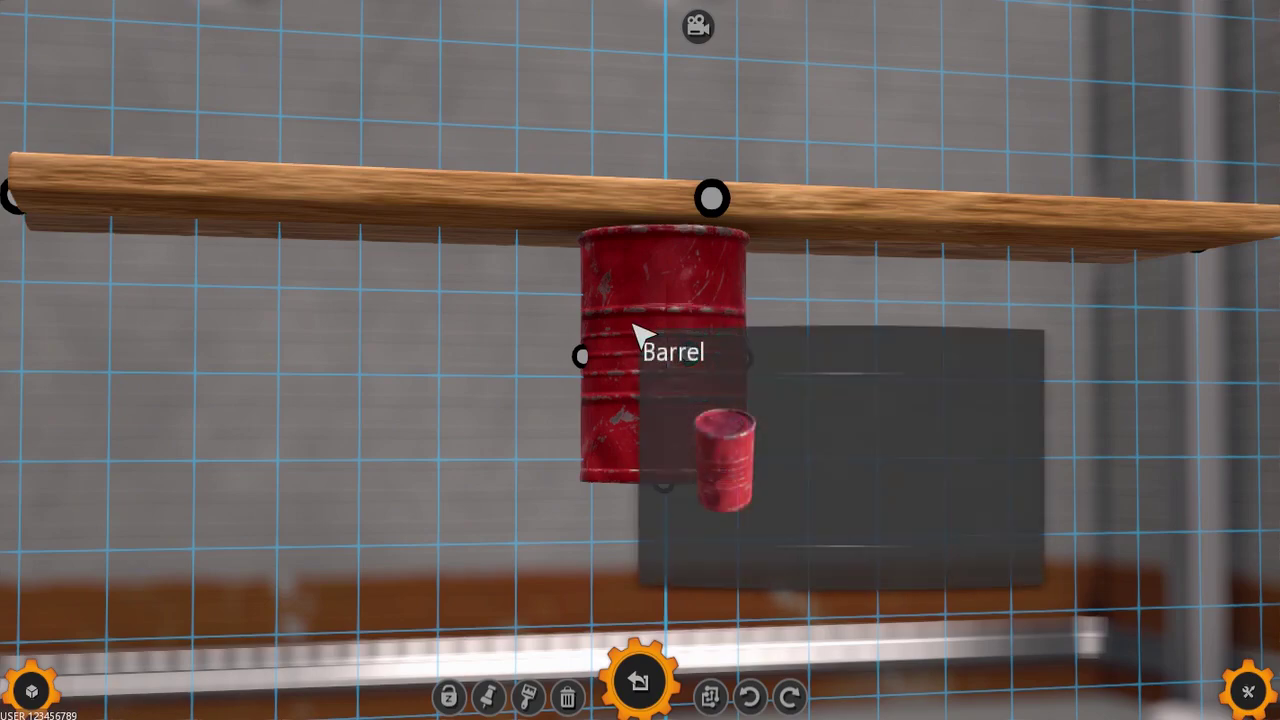
pyautogui.moveTo(640, 337)
pyautogui.mouseDown()
pyautogui.moveTo(543, 357)
pyautogui.moveTo(360, 250)
pyautogui.moveTo(380, 228)
pyautogui.mouseUp()
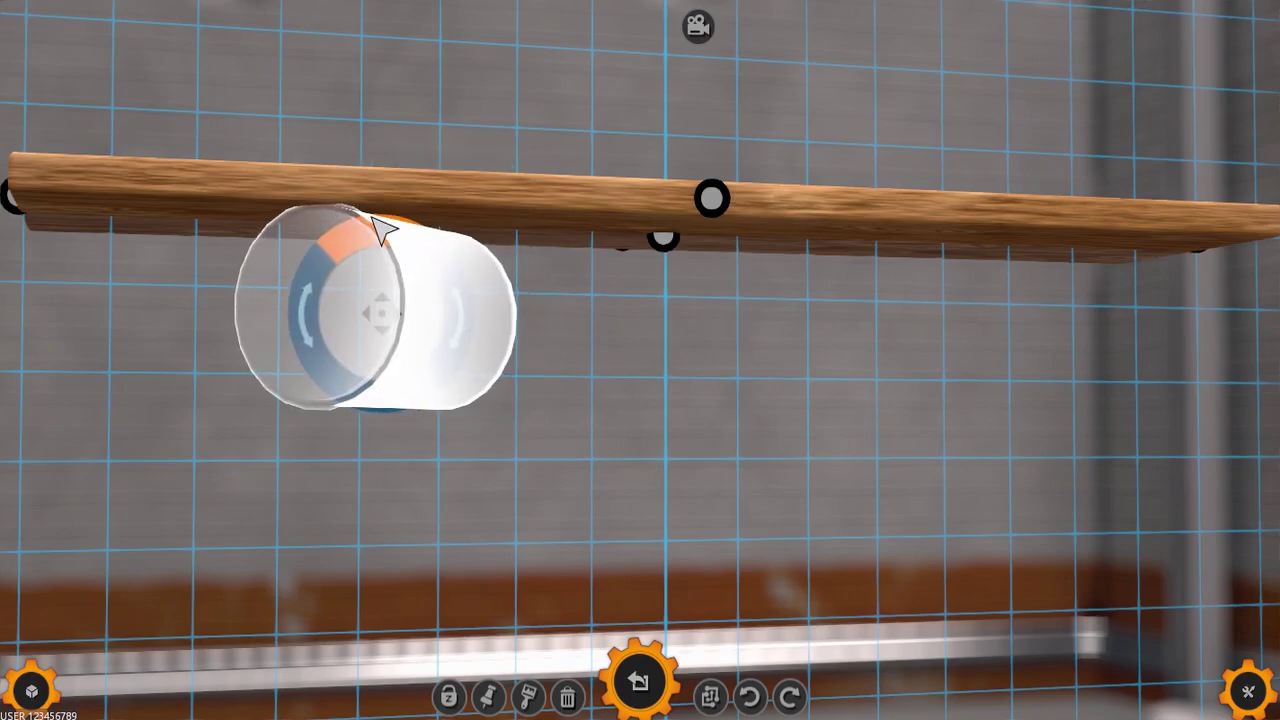
pyautogui.click(680, 445)
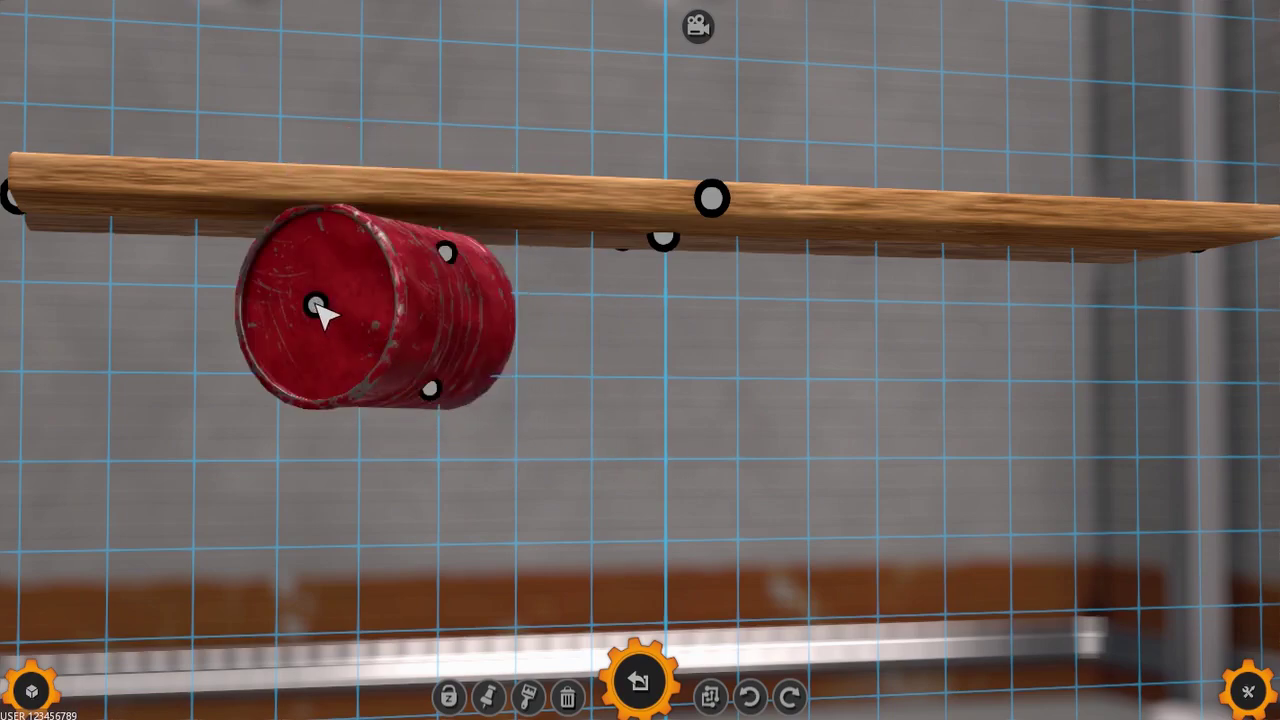
pyautogui.moveTo(316, 310); pyautogui.dragTo(662, 270)
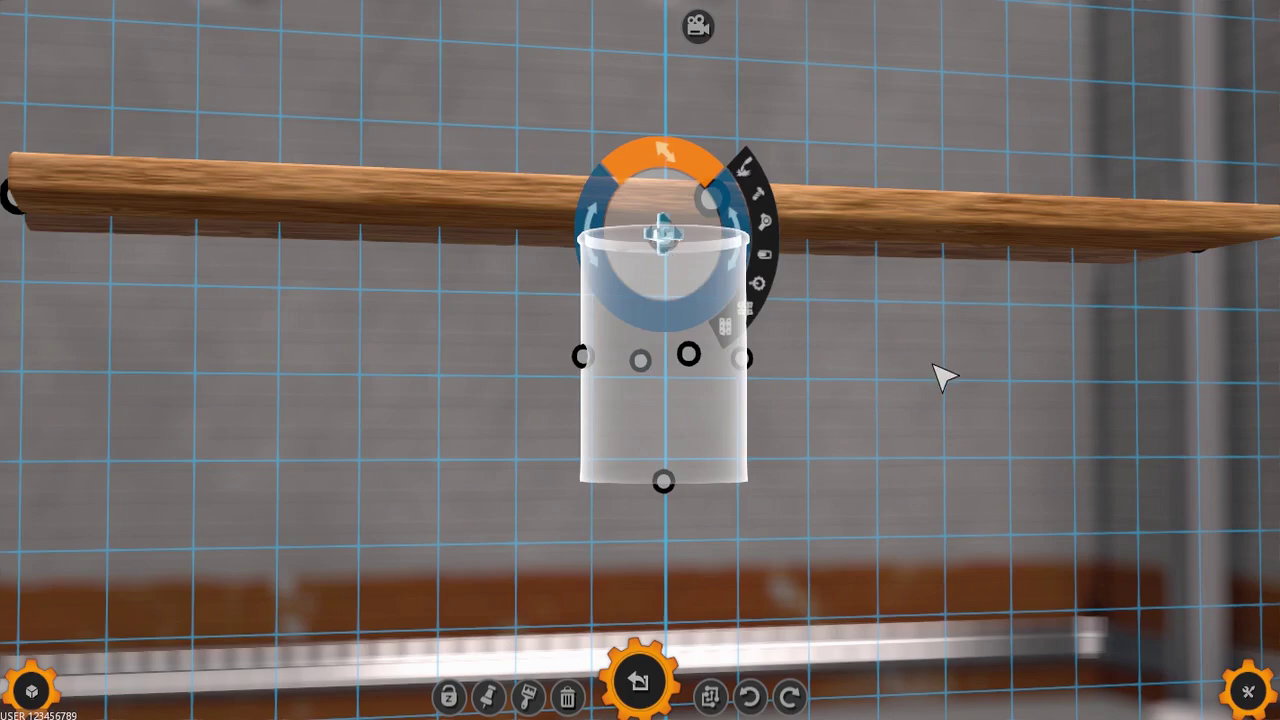
pyautogui.click(943, 375)
pyautogui.moveTo(697, 362)
pyautogui.mouseDown()
pyautogui.moveTo(914, 494)
pyautogui.moveTo(620, 300)
pyautogui.moveTo(672, 258)
pyautogui.mouseUp()
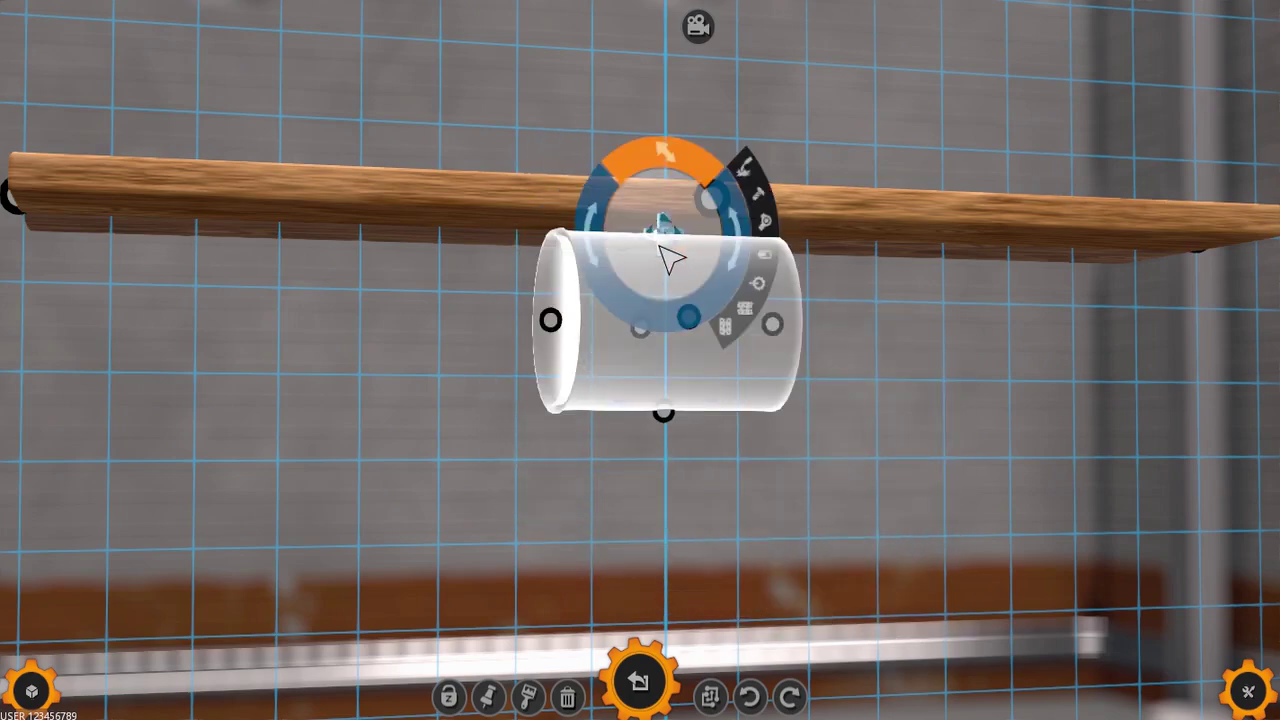
pyautogui.click(941, 467)
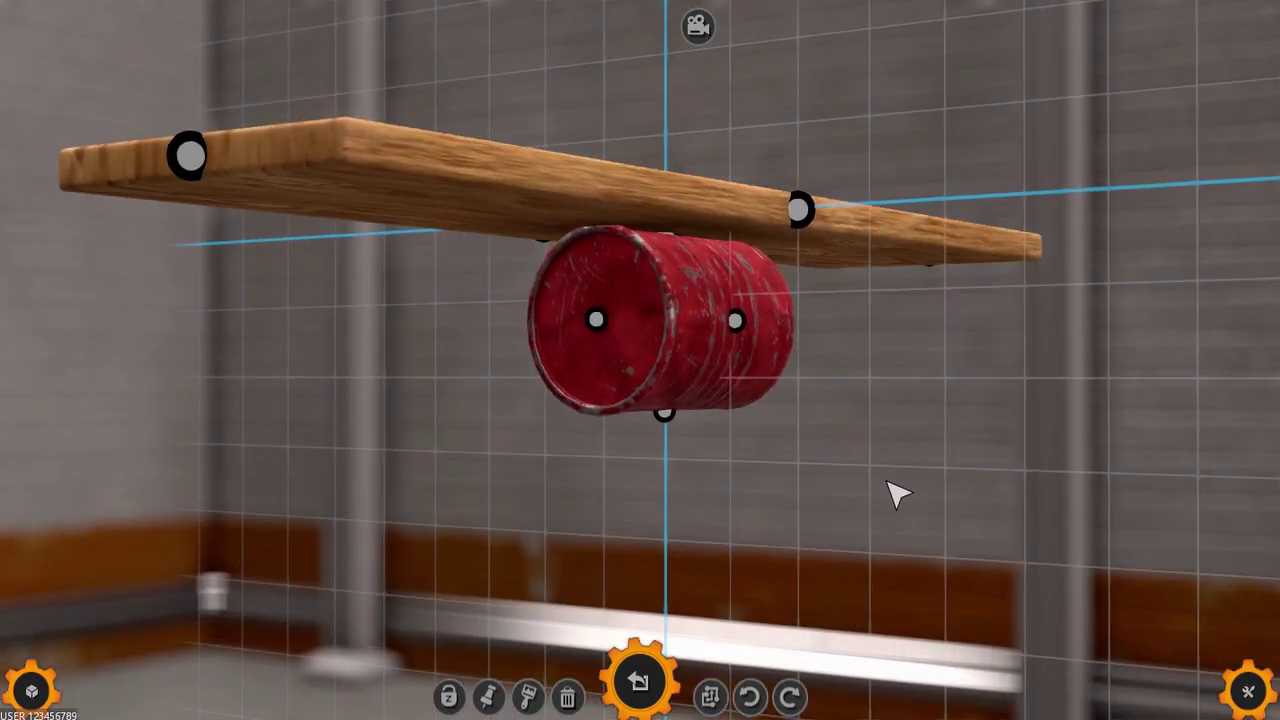
# - Enlarge the red barrel and reposition it beneath the plank
pyautogui.click(729, 377)
pyautogui.moveTo(670, 163)
pyautogui.mouseDown()
pyautogui.moveTo(677, 171)
pyautogui.moveTo(678, 105)
pyautogui.mouseUp()
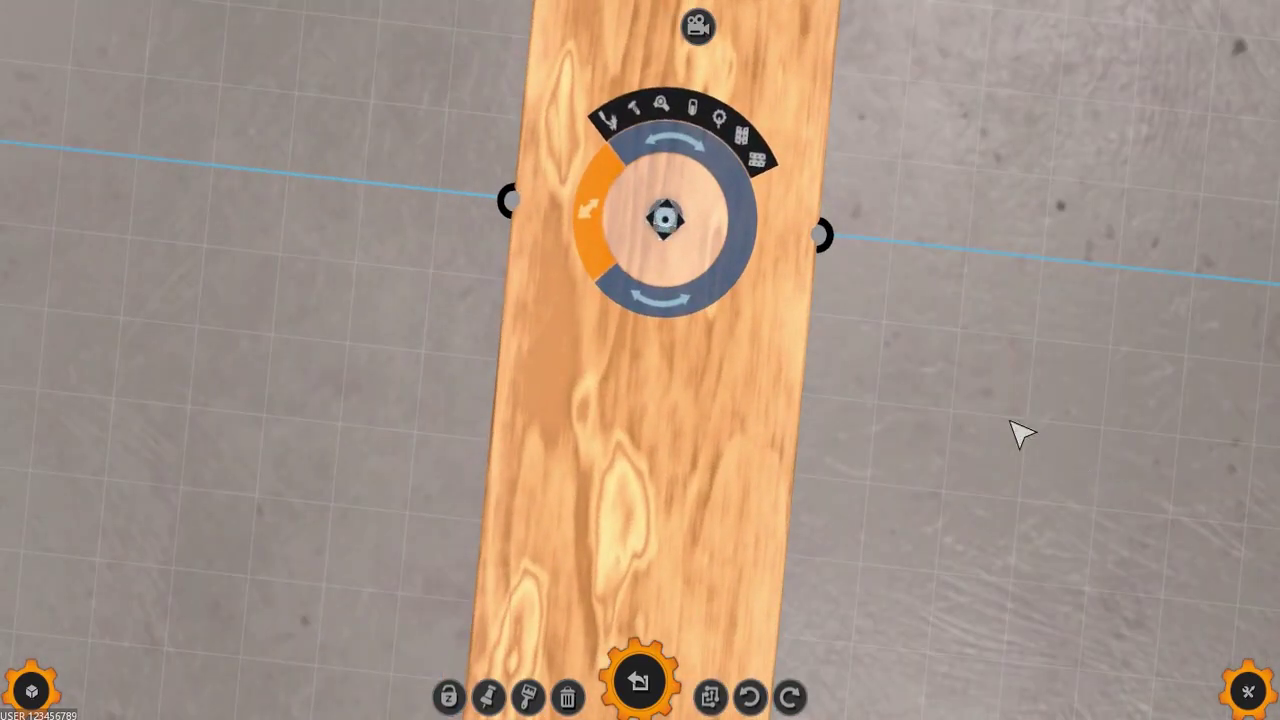
pyautogui.moveTo(737, 189); pyautogui.dragTo(650, 170)
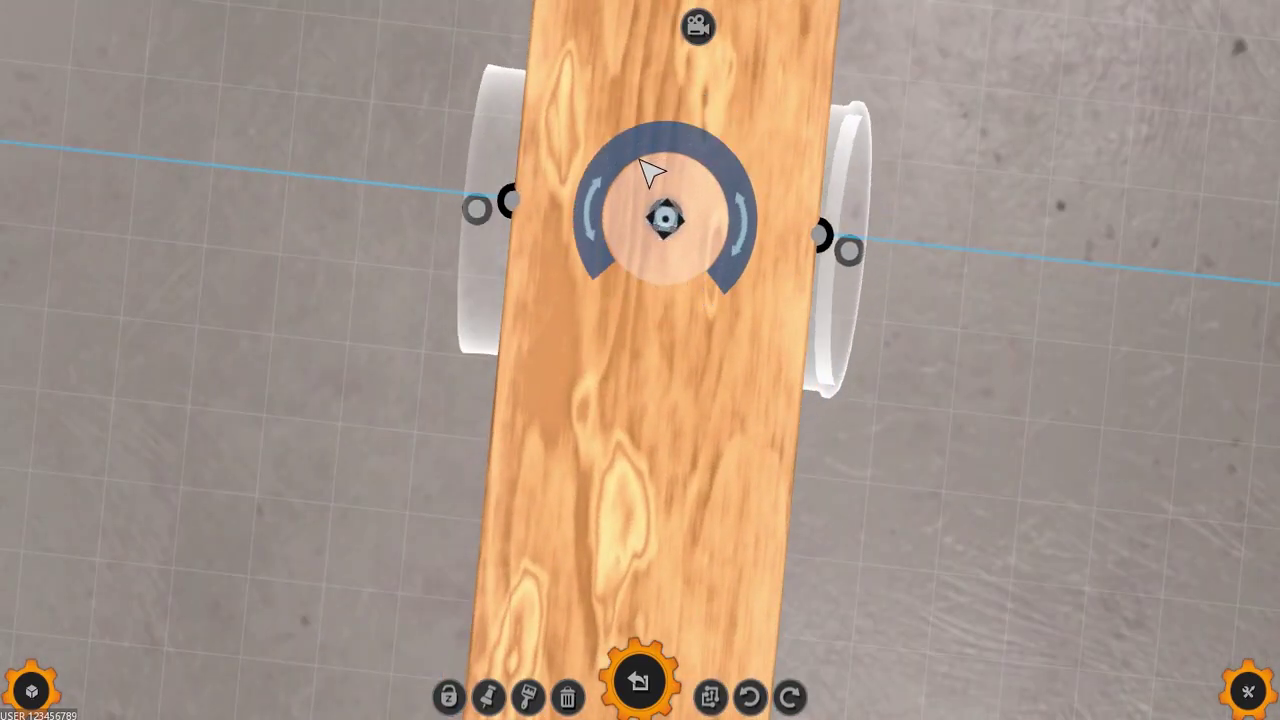
pyautogui.click(986, 320)
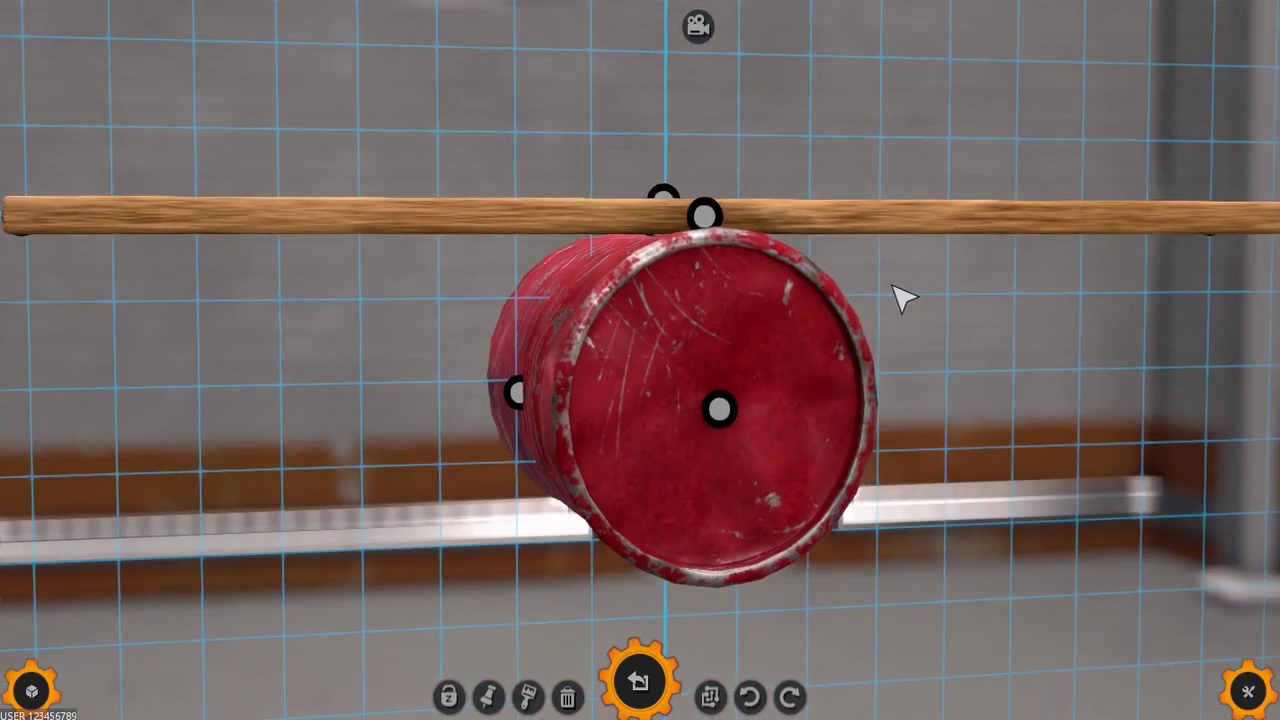
# - Turn the barrel so its round end faces forward, then deselect it
pyautogui.click(718, 300)
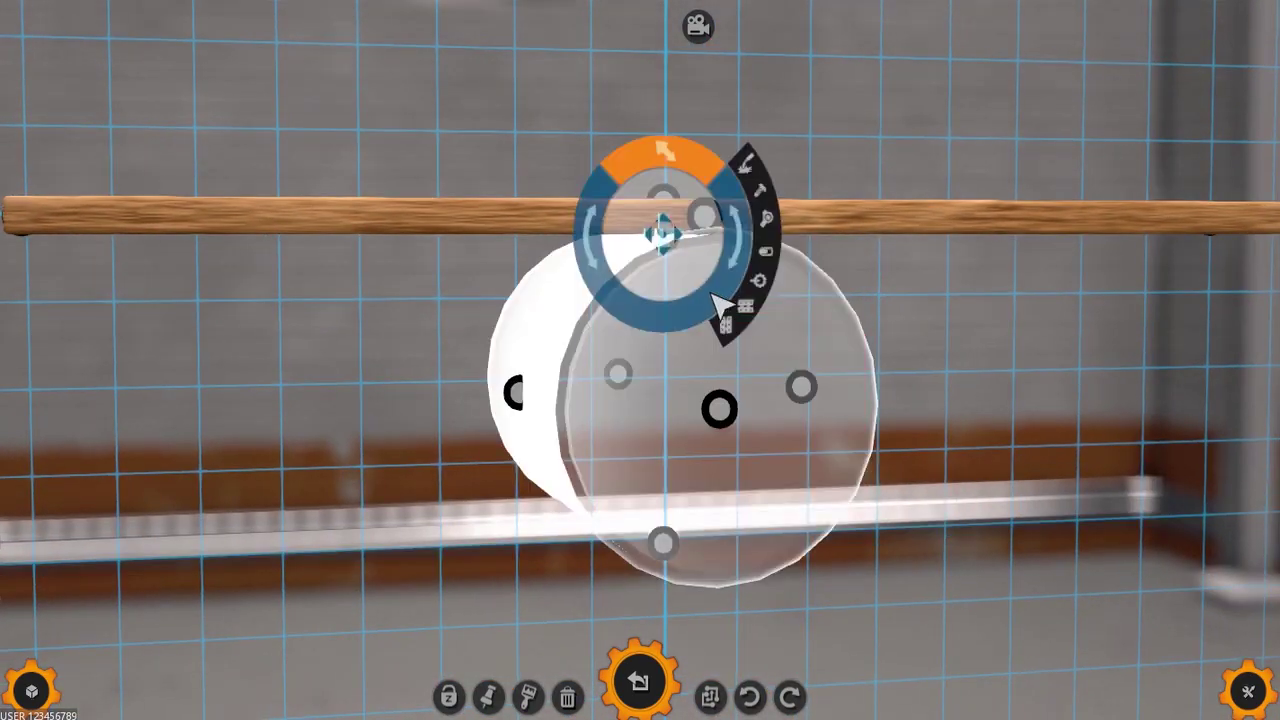
pyautogui.moveTo(668, 160); pyautogui.dragTo(666, 234)
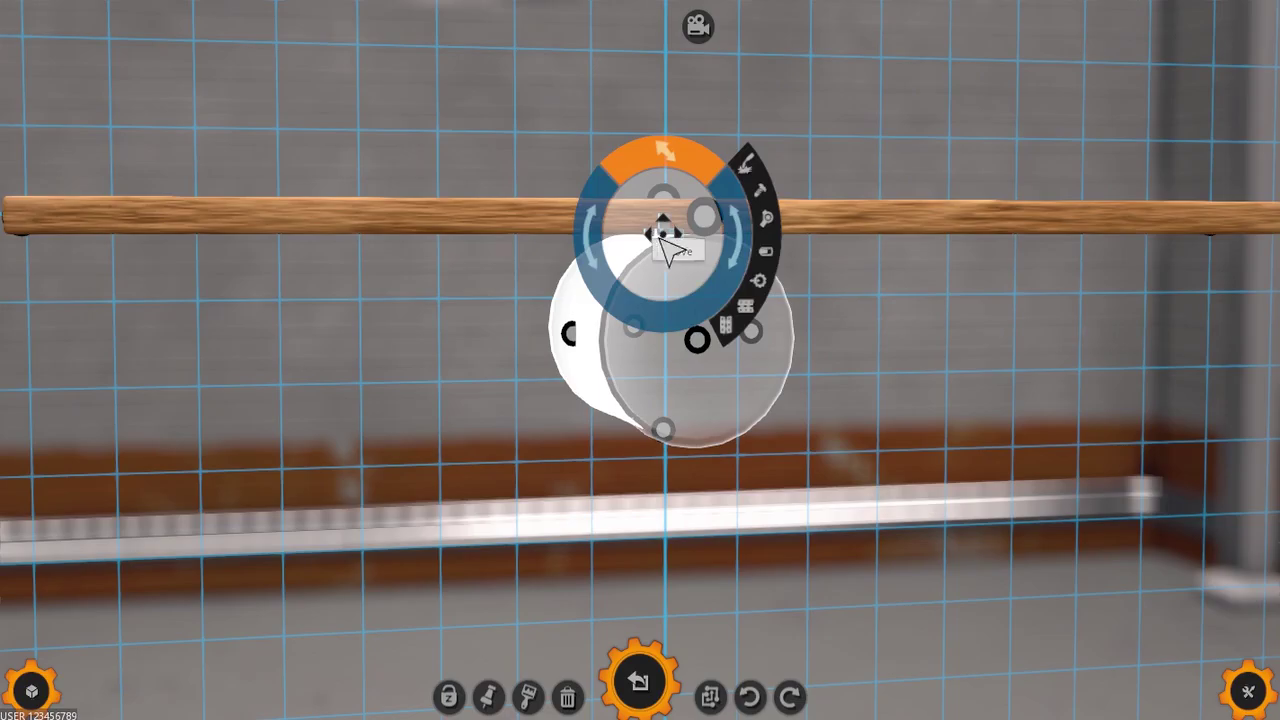
pyautogui.click(915, 423)
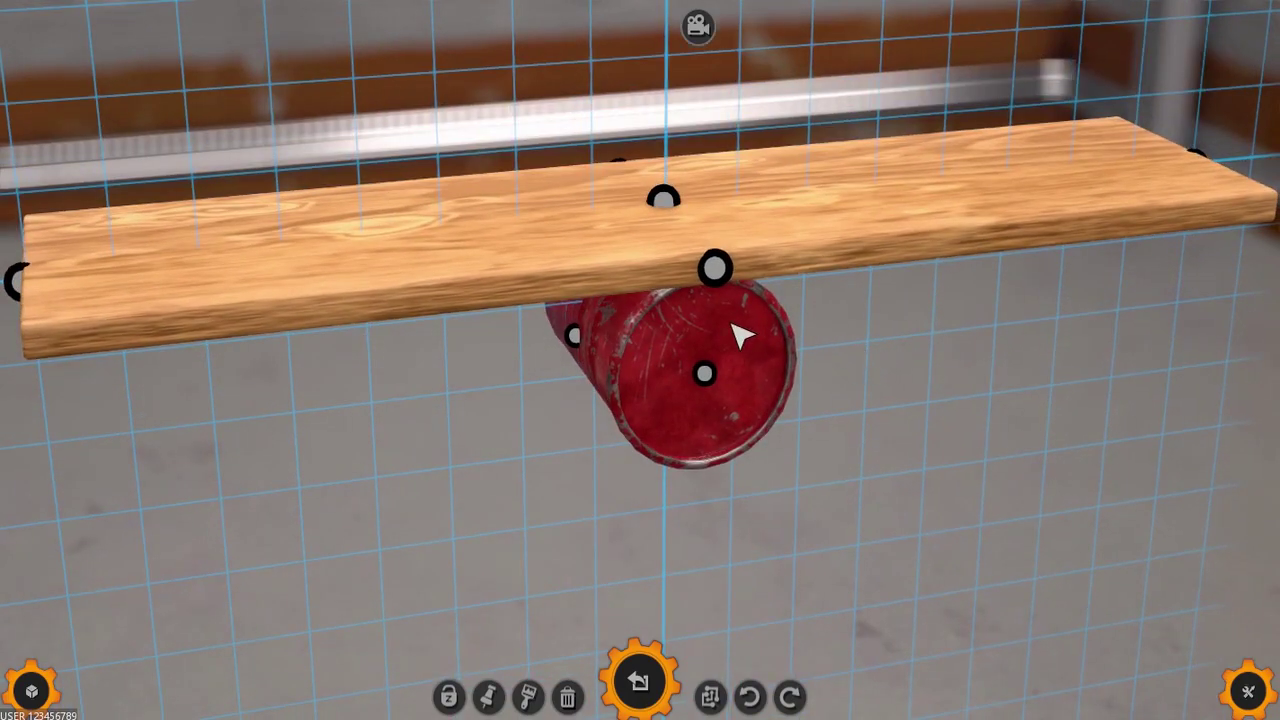
pyautogui.click(734, 328)
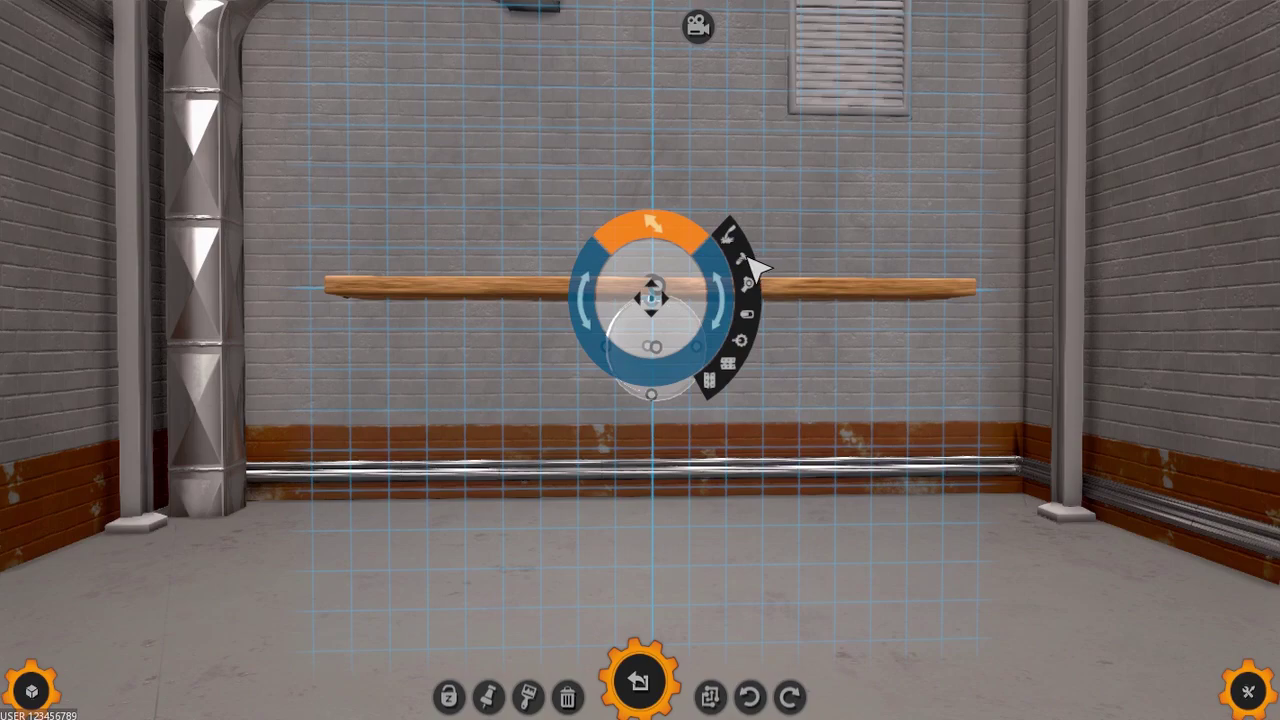
pyautogui.scroll(3, 767, 268)
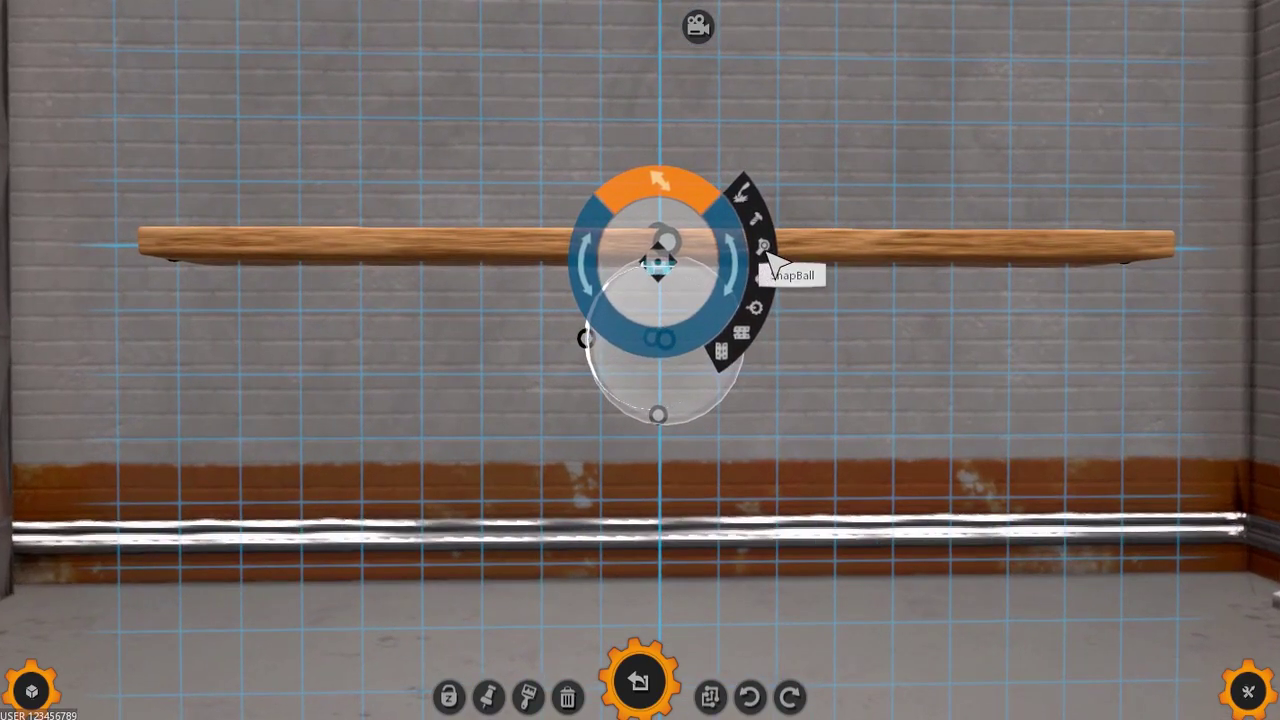
pyautogui.scroll(2, 850, 330)
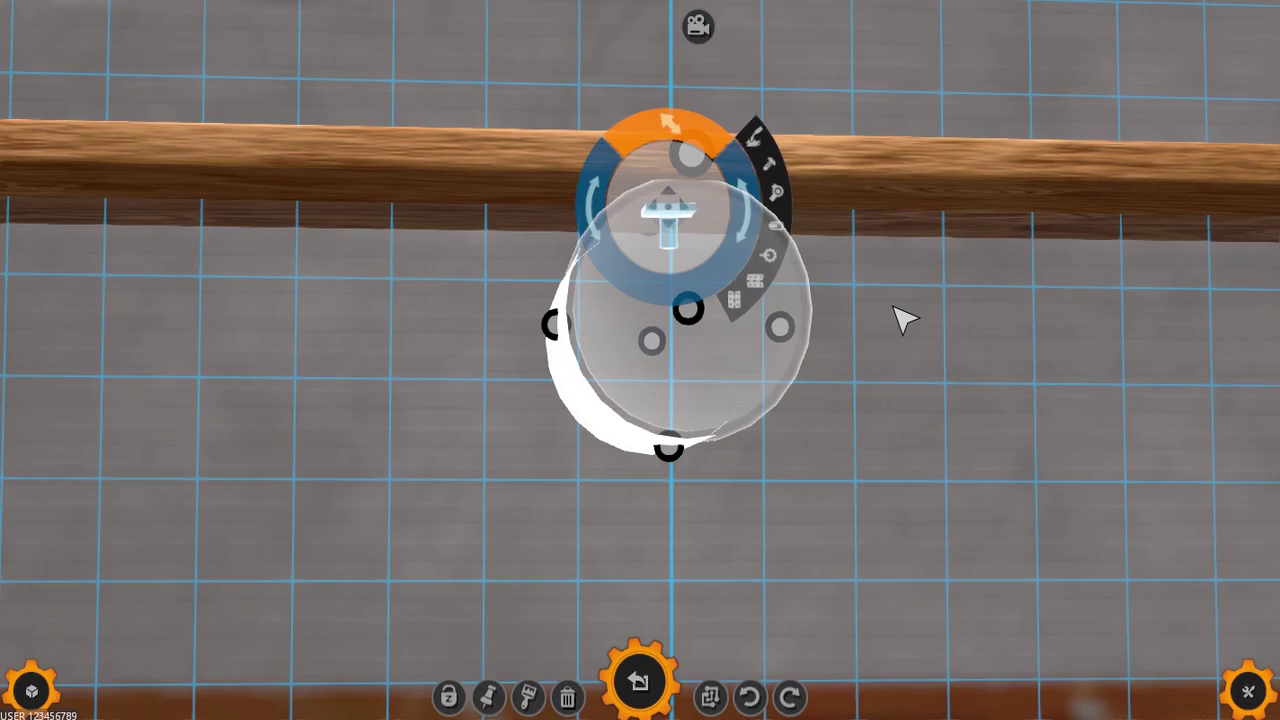
# - Hinge the barrel with SnapHinge1, rotating the hinge axis into its final orientation
pyautogui.click(757, 286)
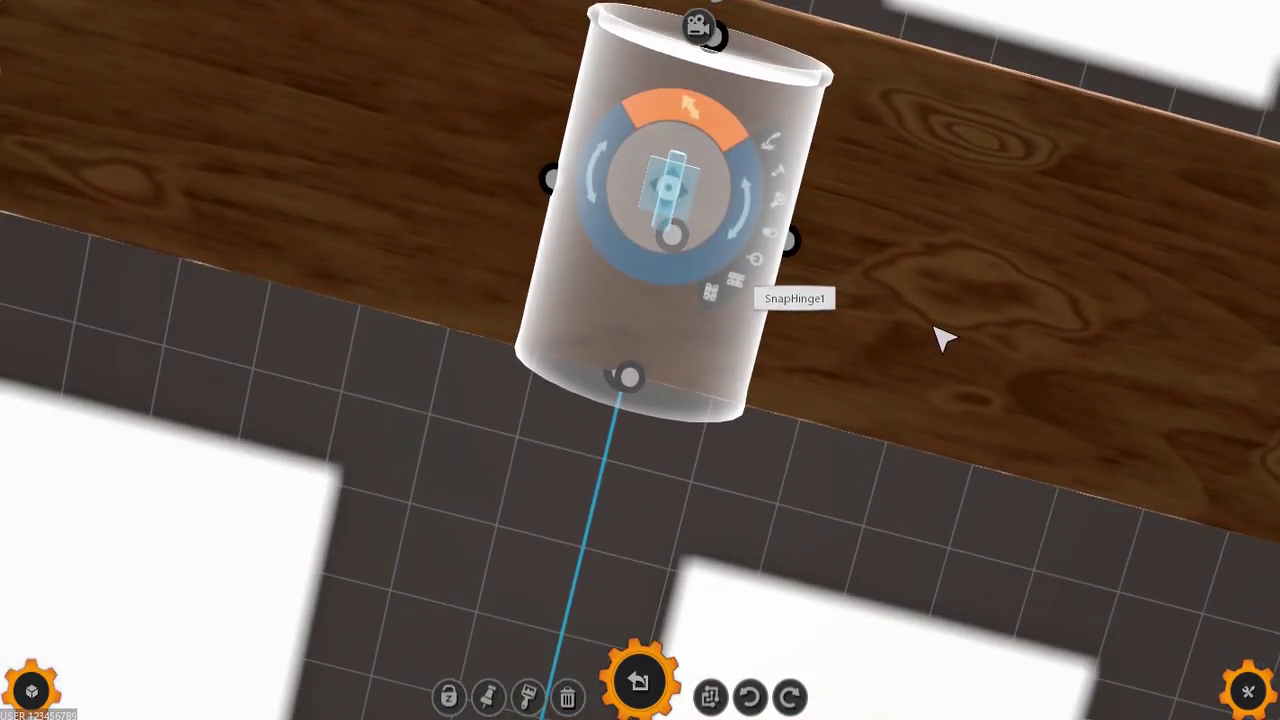
pyautogui.click(736, 281)
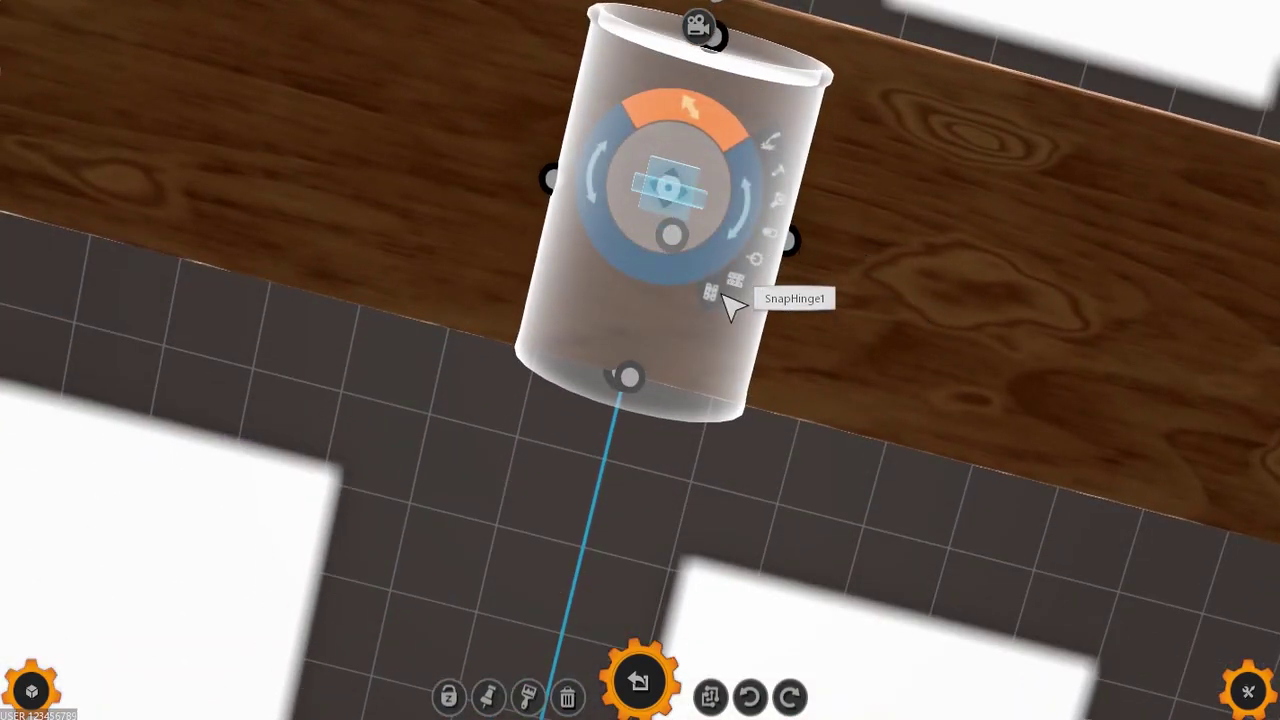
pyautogui.click(717, 296)
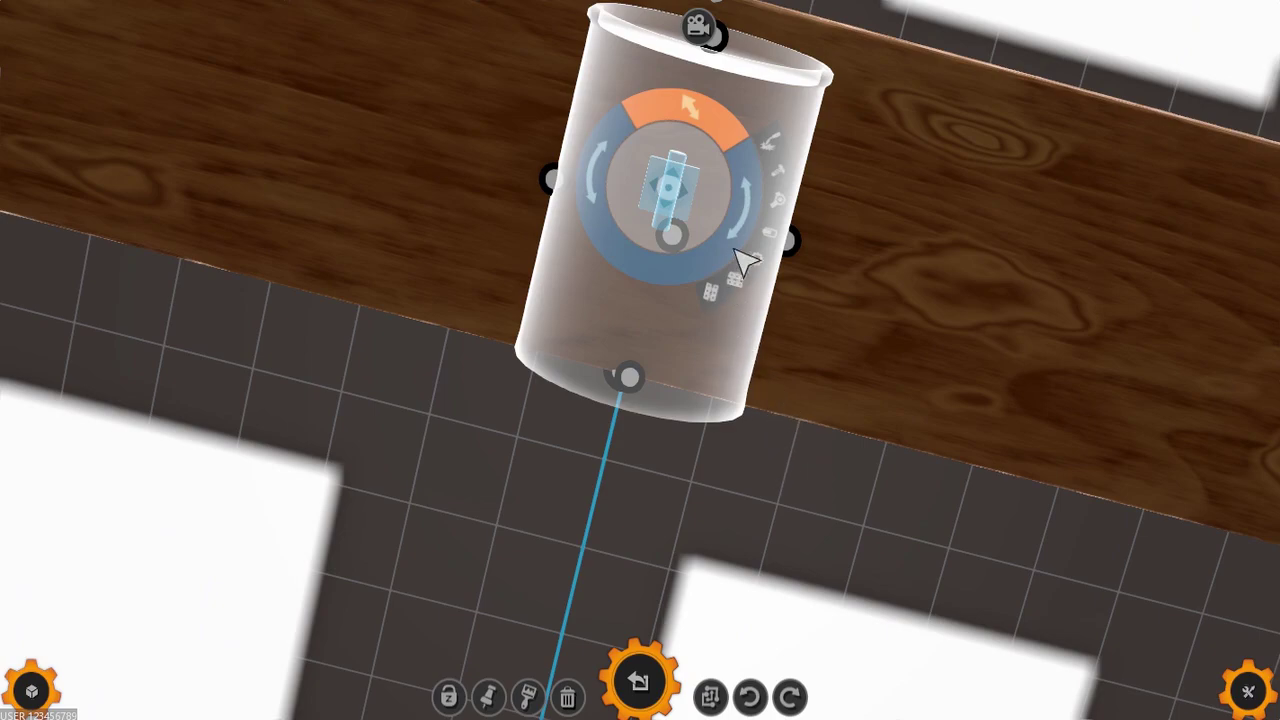
pyautogui.click(770, 235)
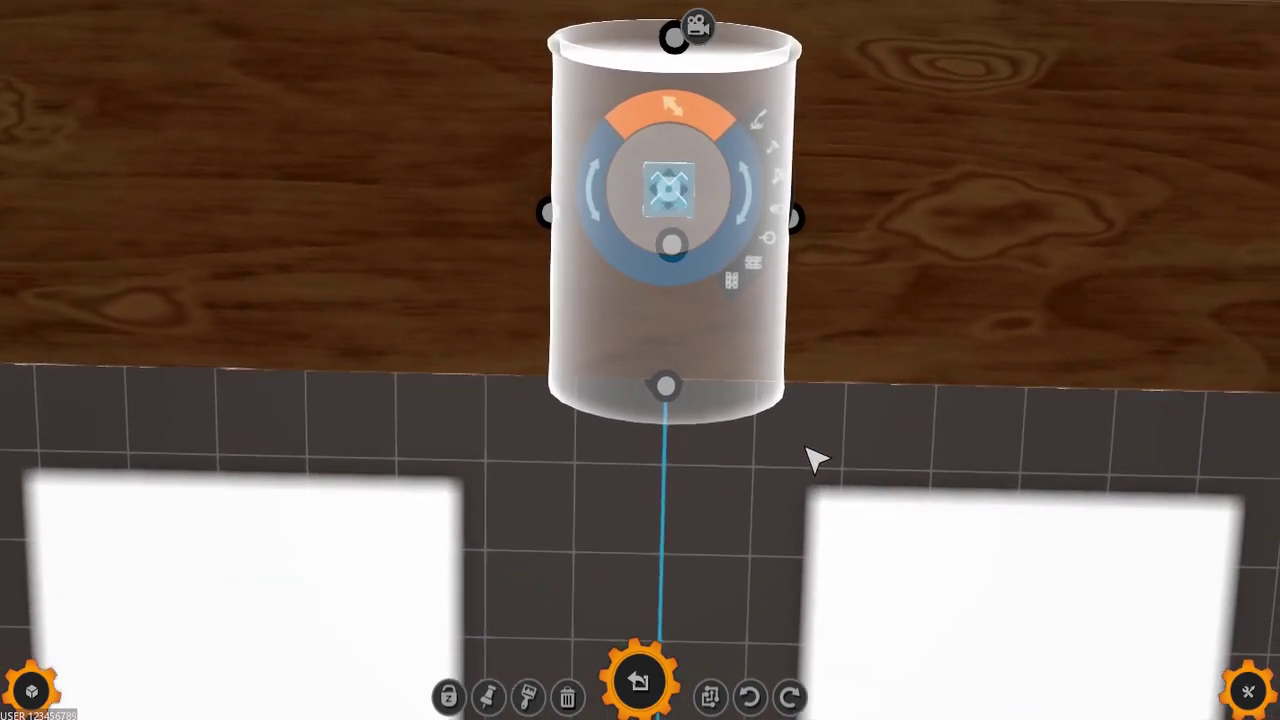
pyautogui.click(752, 268)
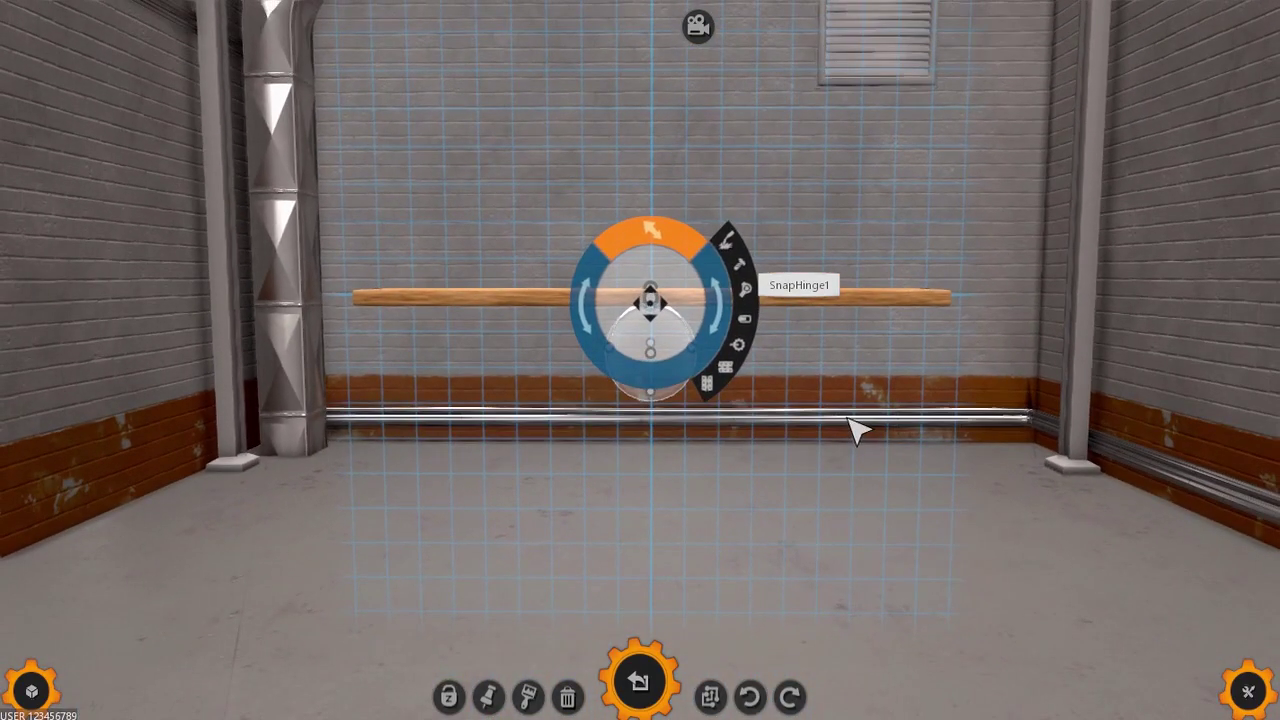
pyautogui.click(850, 426)
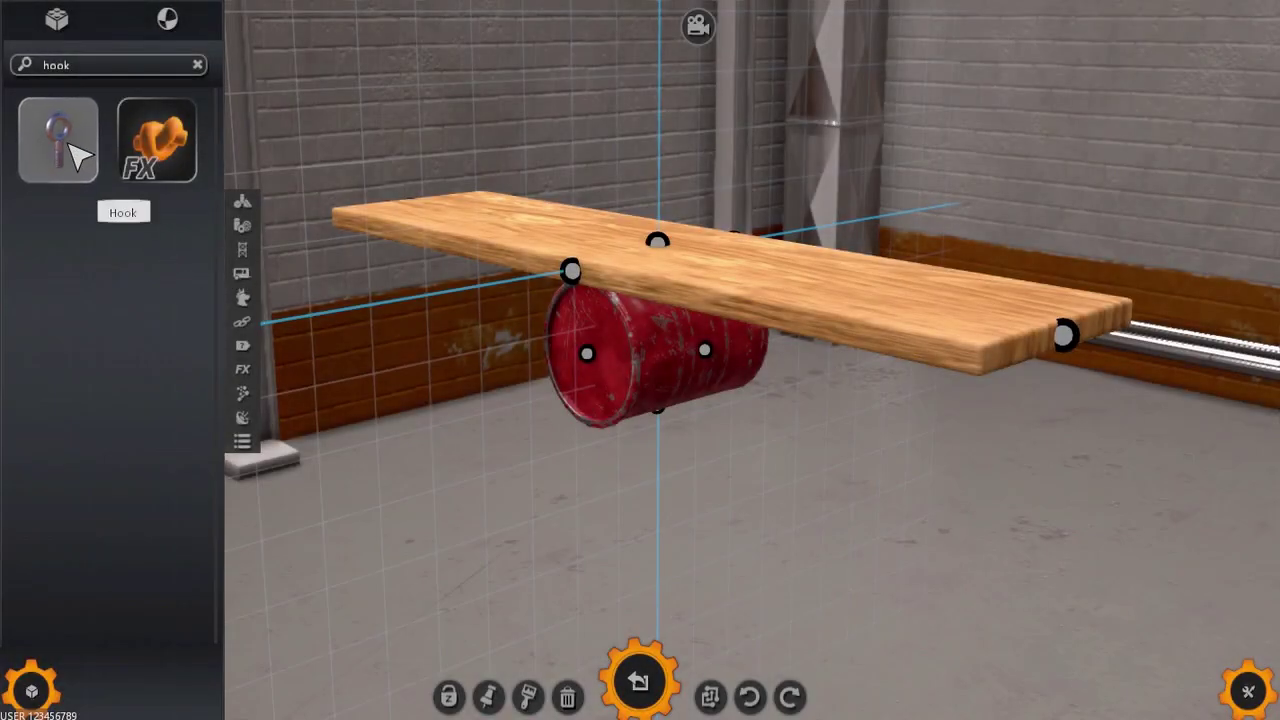
# - Fix a Hook on the plank's front edge, tilted slightly, and check it from several views
pyautogui.moveTo(75, 155)
pyautogui.mouseDown()
pyautogui.moveTo(573, 395)
pyautogui.moveTo(954, 363)
pyautogui.mouseUp()
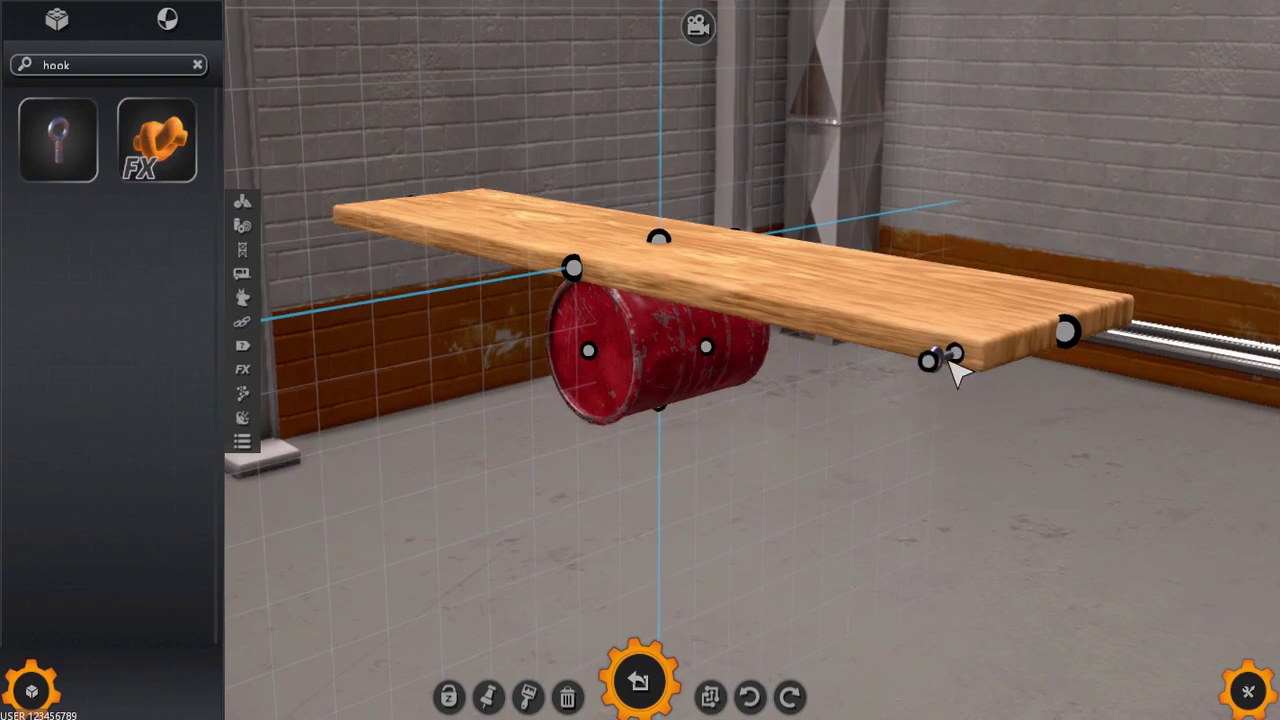
pyautogui.click(950, 361)
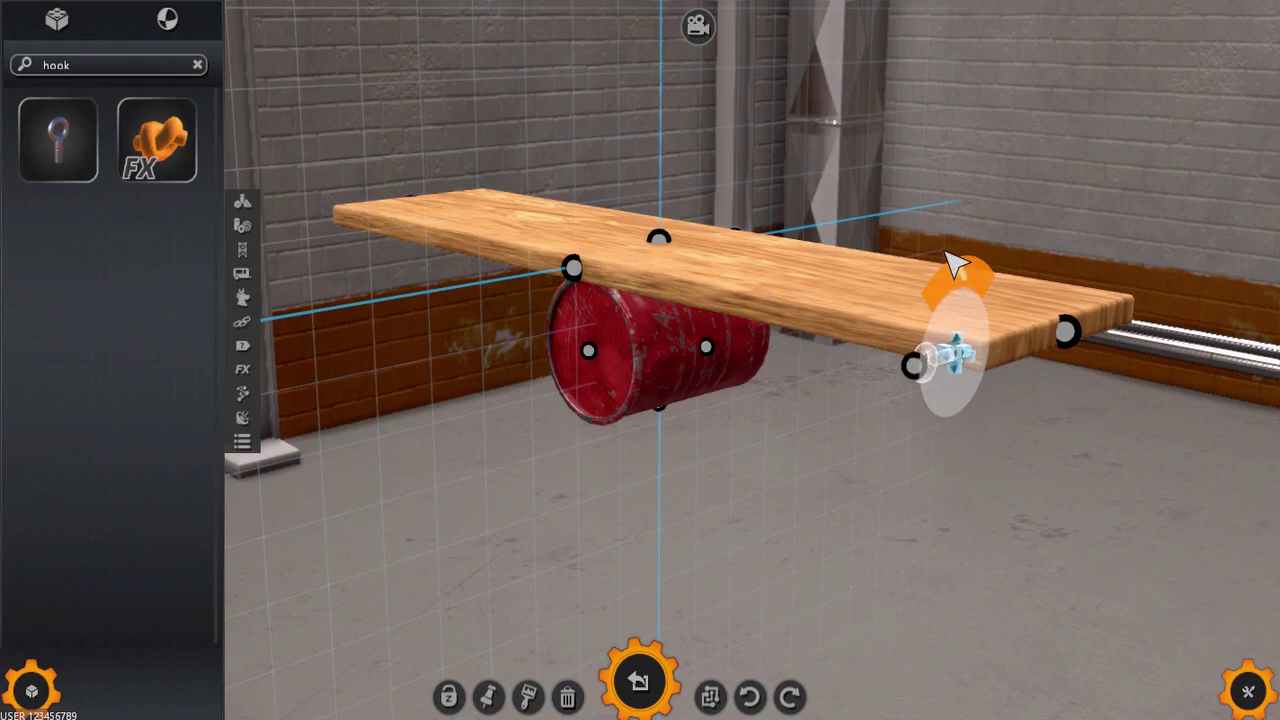
pyautogui.moveTo(946, 253)
pyautogui.mouseDown()
pyautogui.moveTo(937, 238)
pyautogui.moveTo(965, 295)
pyautogui.mouseUp()
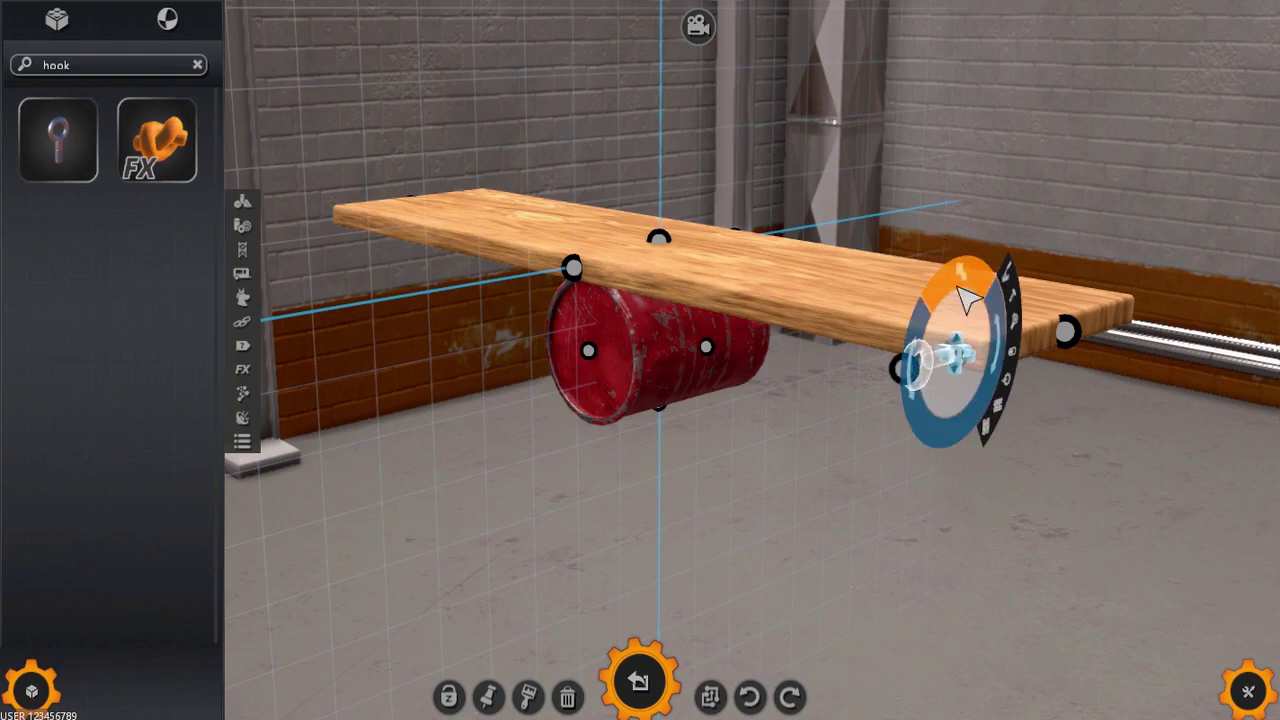
pyautogui.moveTo(1090, 505)
pyautogui.mouseDown()
pyautogui.moveTo(1094, 491)
pyautogui.moveTo(1078, 490)
pyautogui.mouseUp()
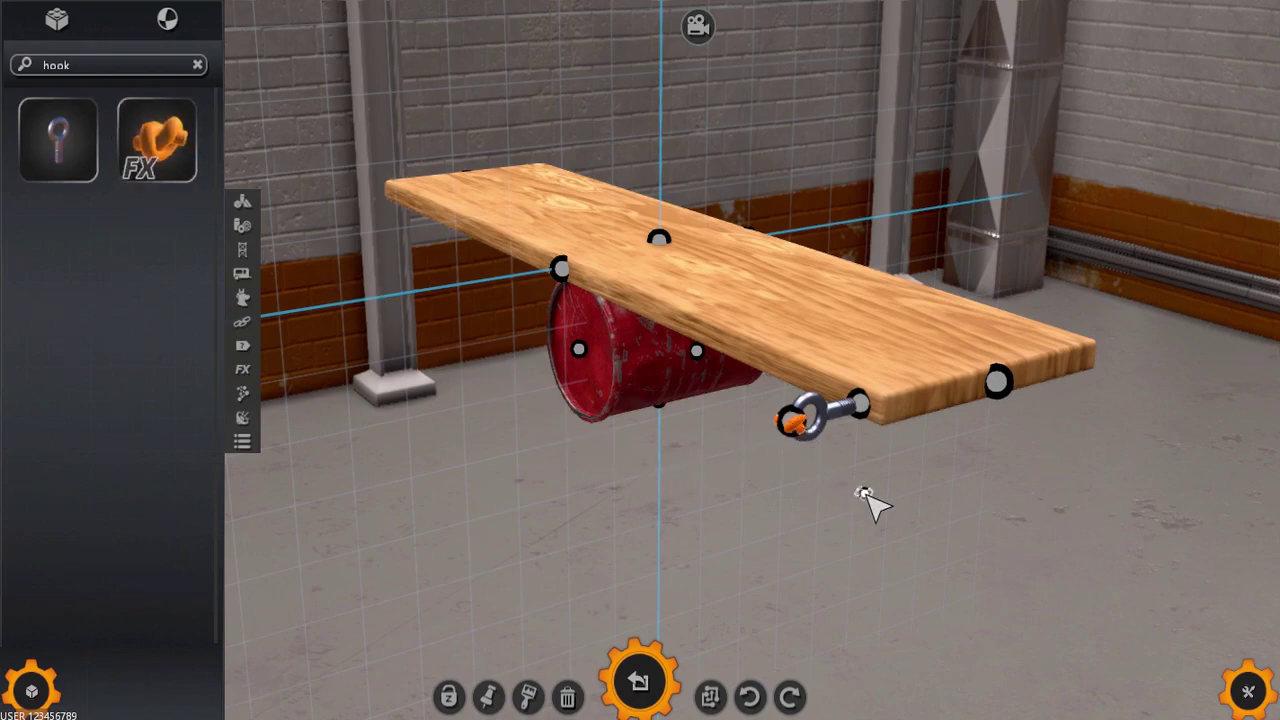
pyautogui.press('f')
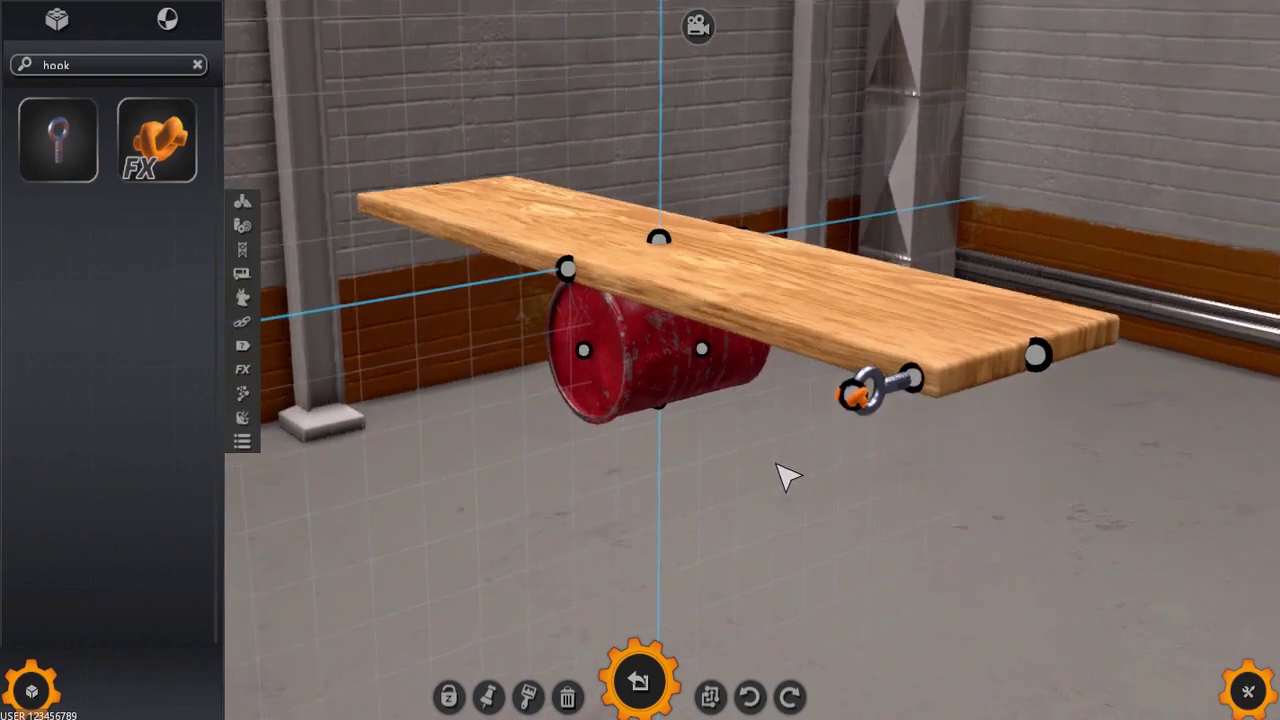
pyautogui.moveTo(846, 473); pyautogui.dragTo(891, 491)
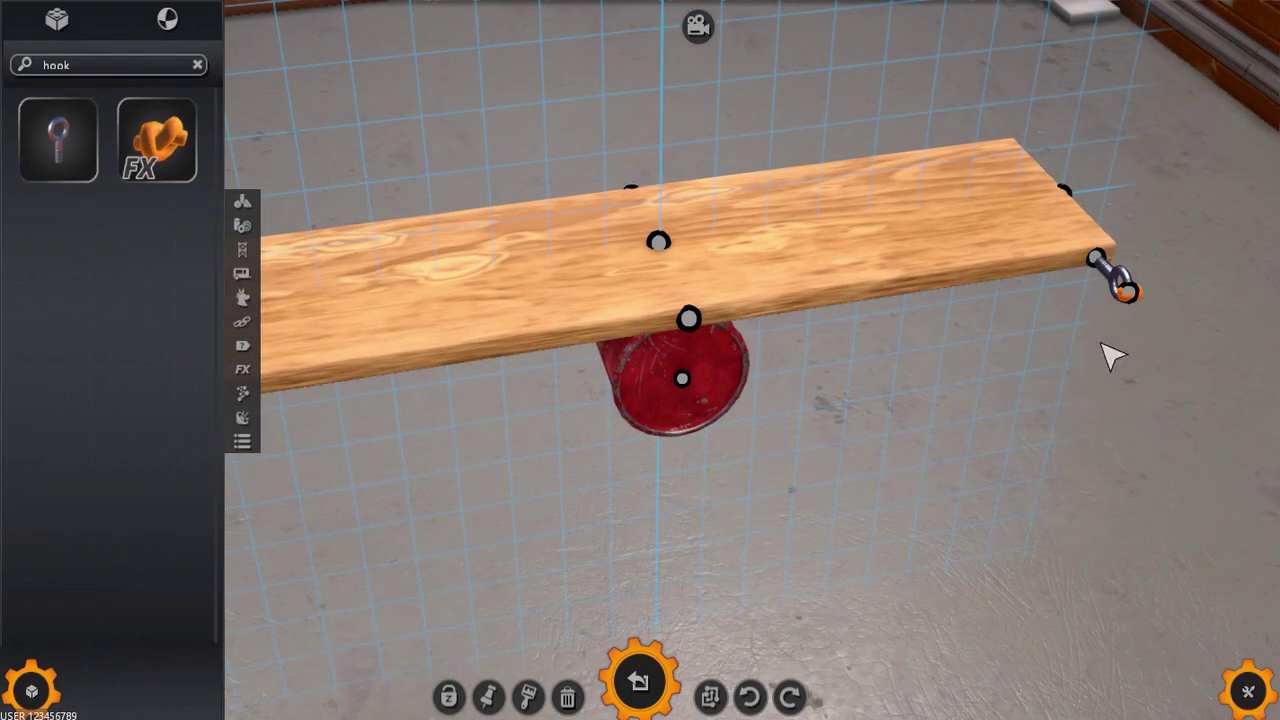
pyautogui.press('f')
pyautogui.write('rope')
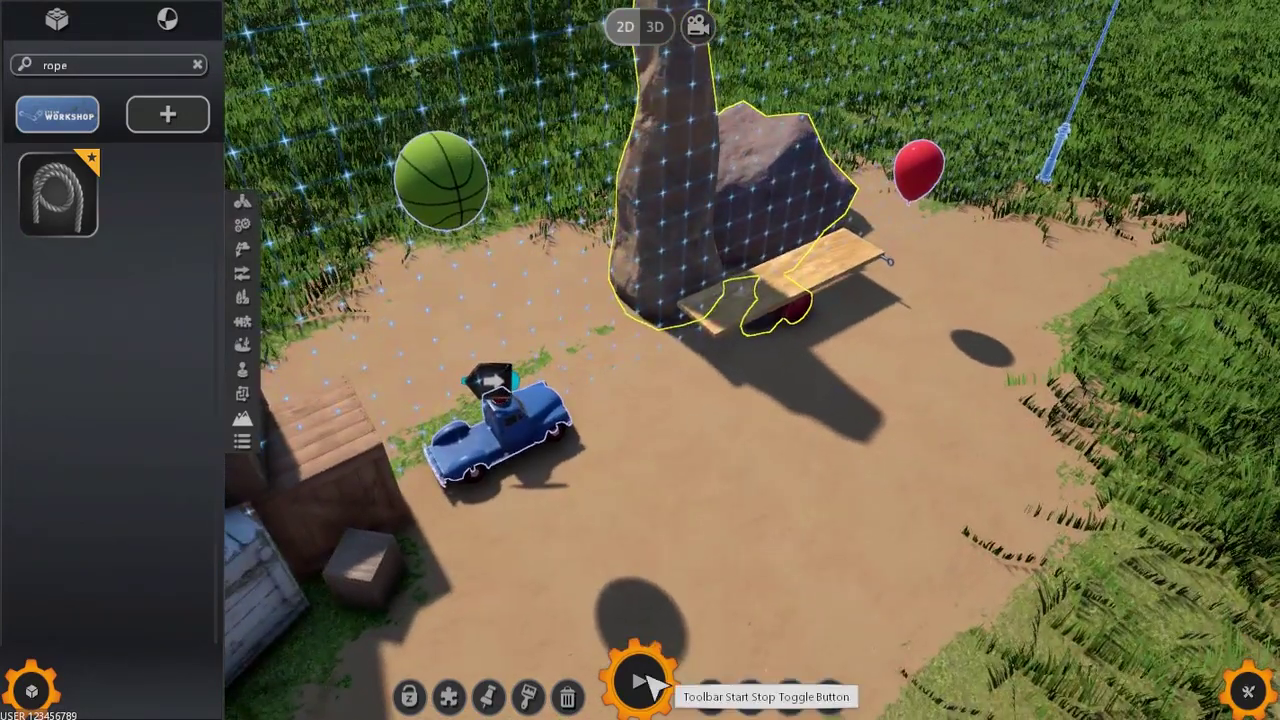
# - Start the simulation so the truck drives into the seesaw
pyautogui.click(640, 682)
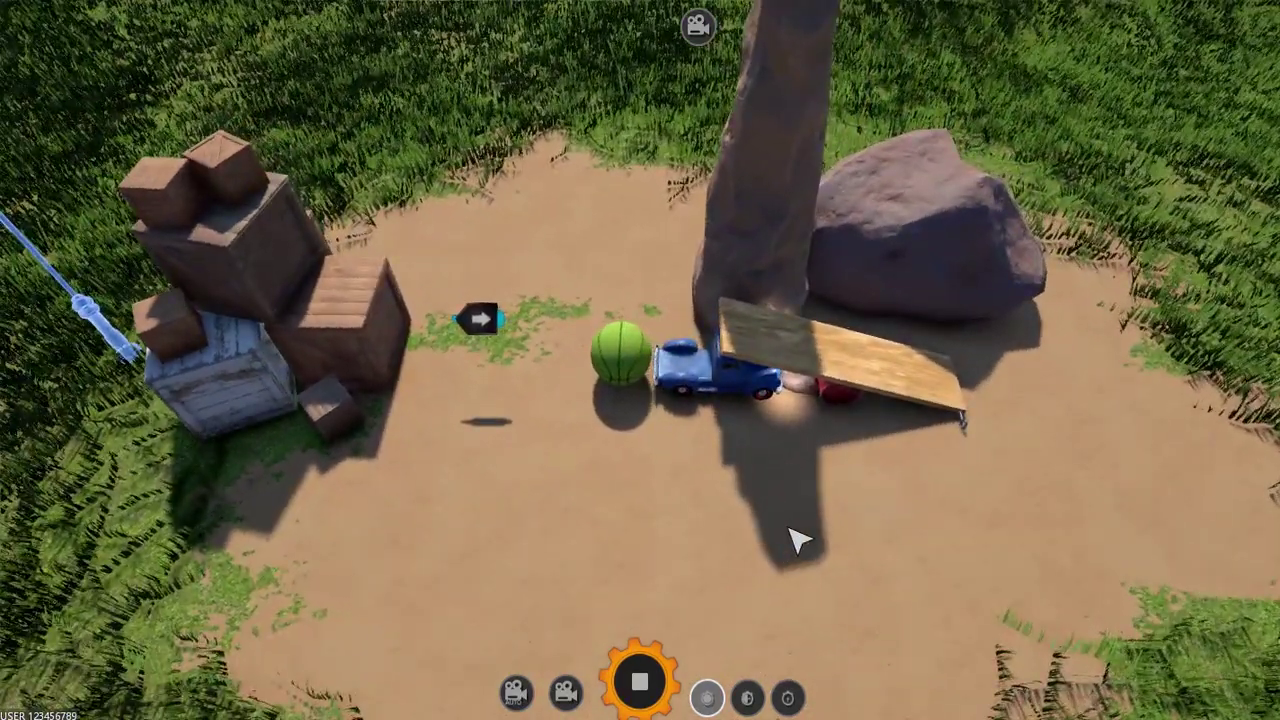
# - Stop the run, tie a WireRope from the hook to the balloon, and switch to Gameplay Usage
pyautogui.click(641, 681)
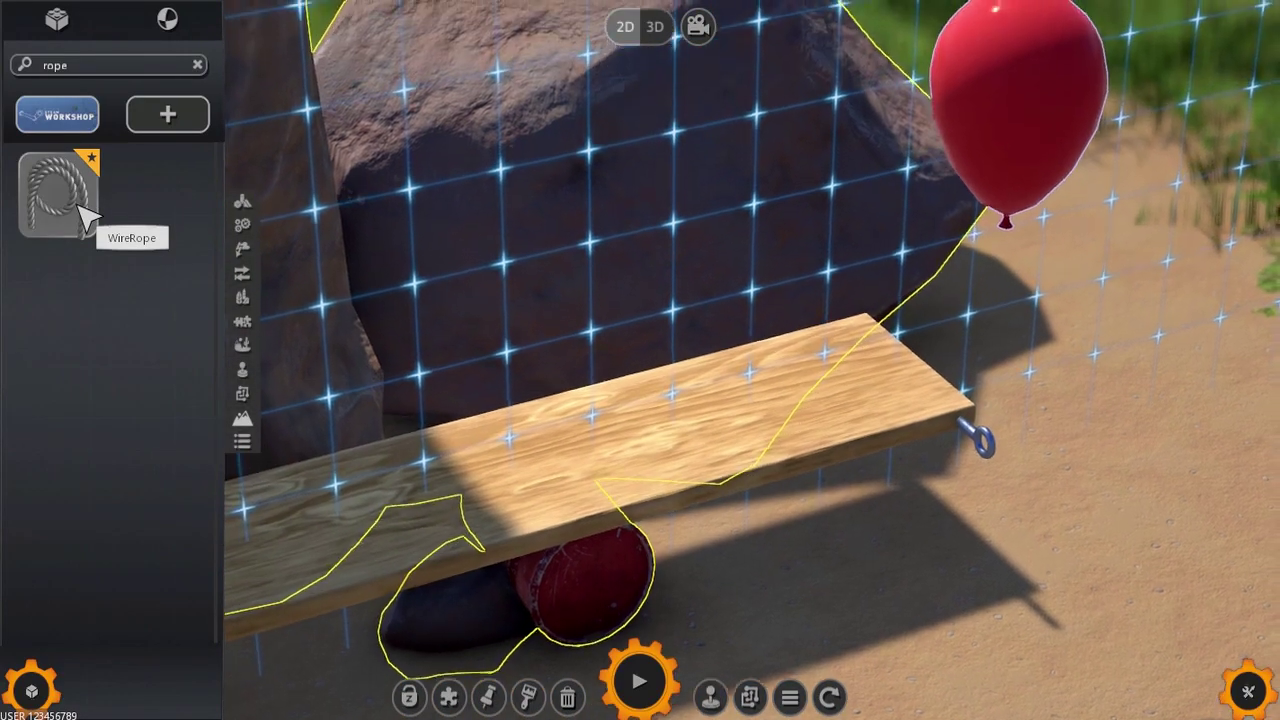
pyautogui.click(83, 215)
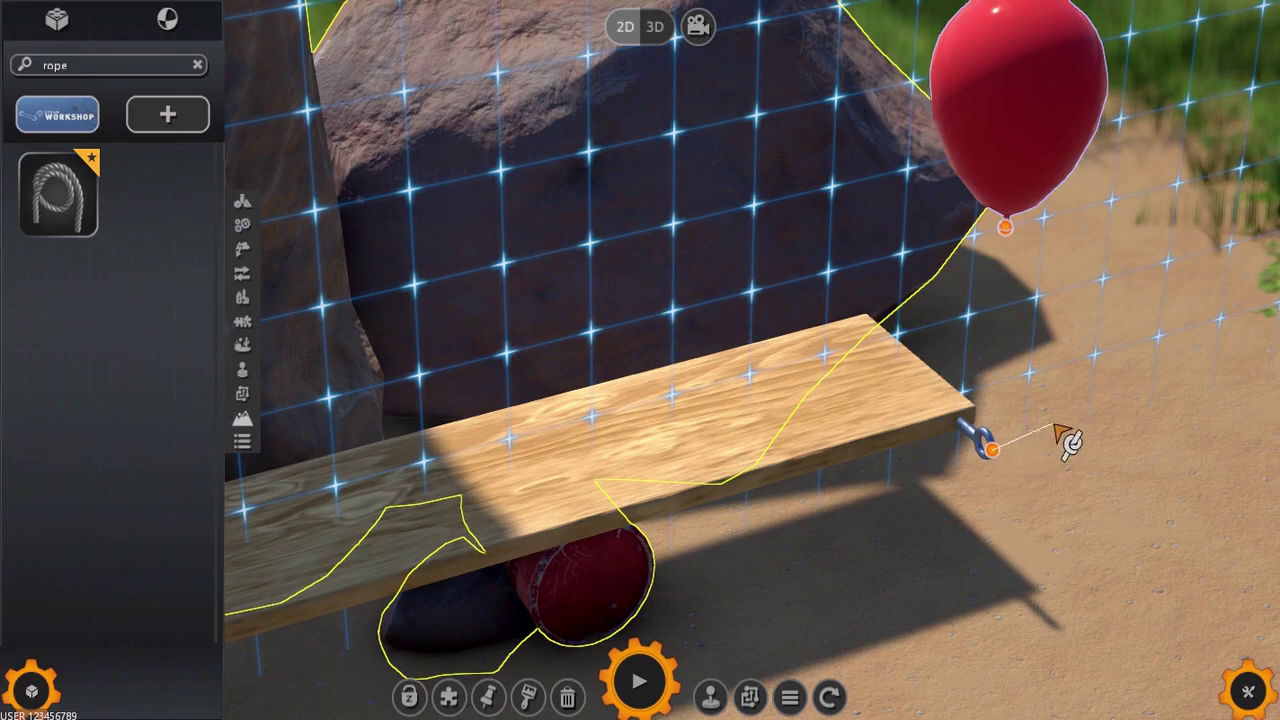
pyautogui.click(1005, 227)
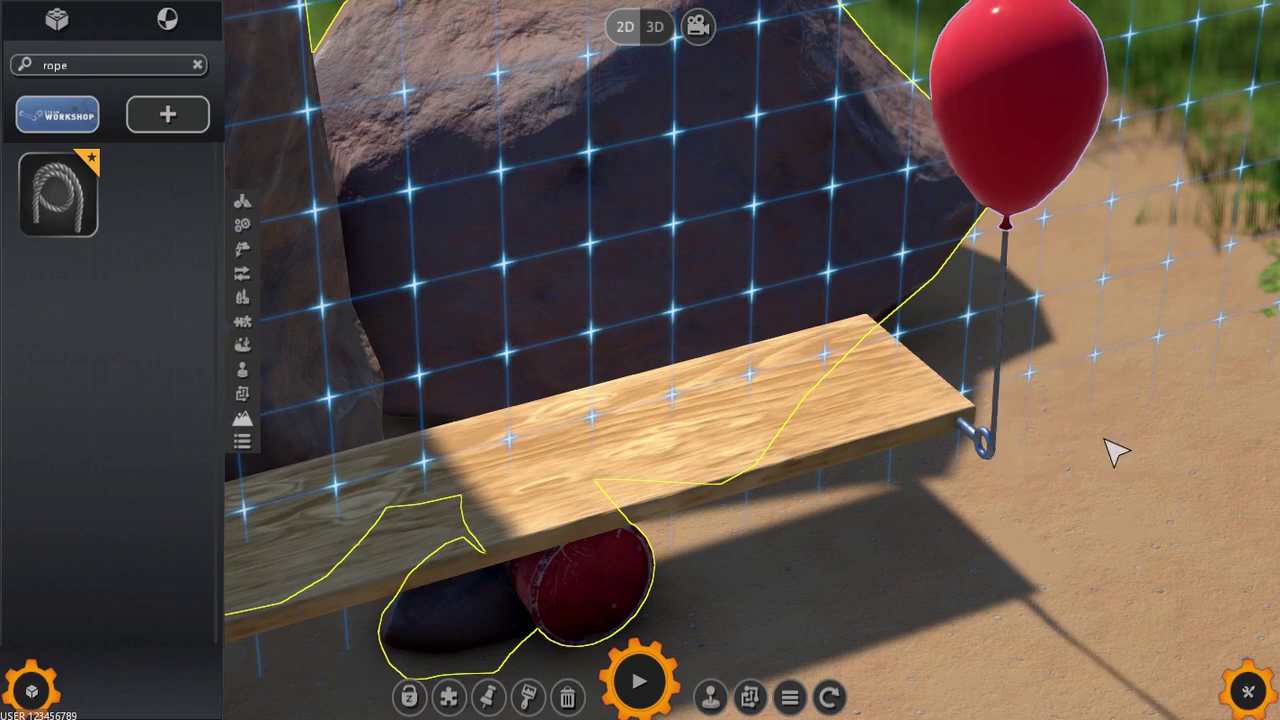
pyautogui.click(458, 690)
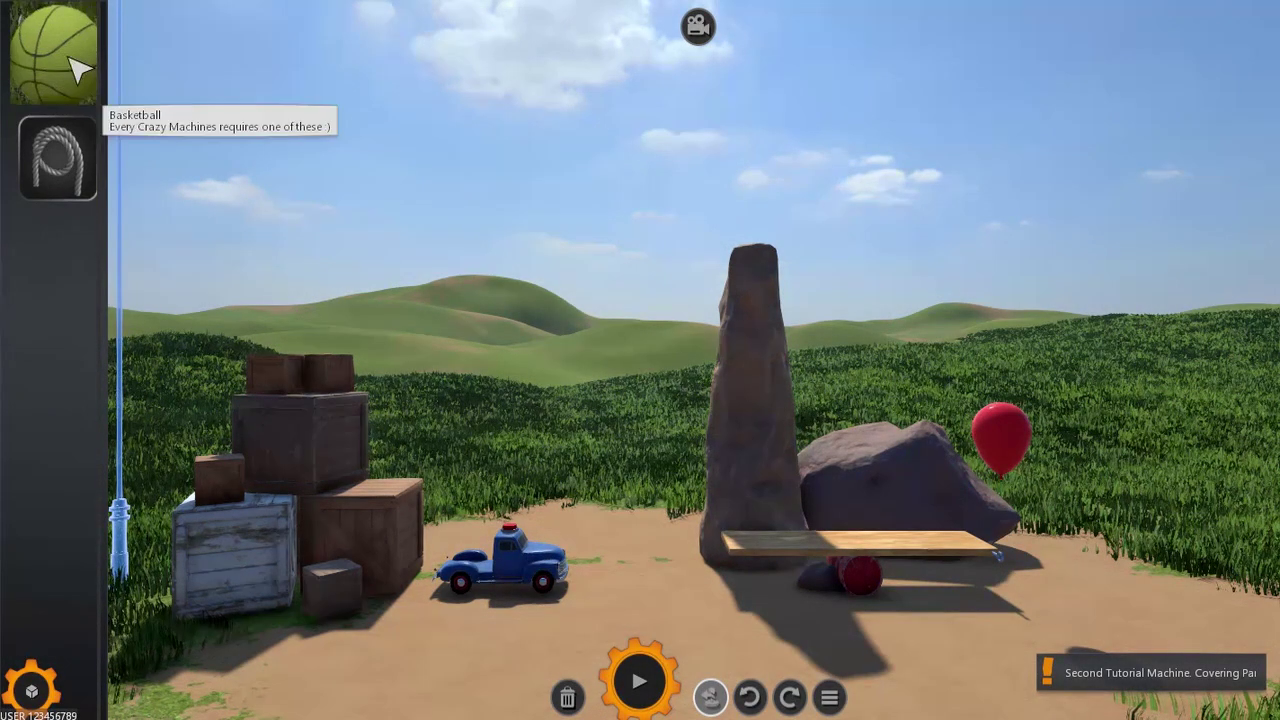
# - Bring the basketball and a rope into the scene and run the simulation
pyautogui.moveTo(57, 45)
pyautogui.mouseDown()
pyautogui.moveTo(222, 140)
pyautogui.moveTo(514, 389)
pyautogui.mouseUp()
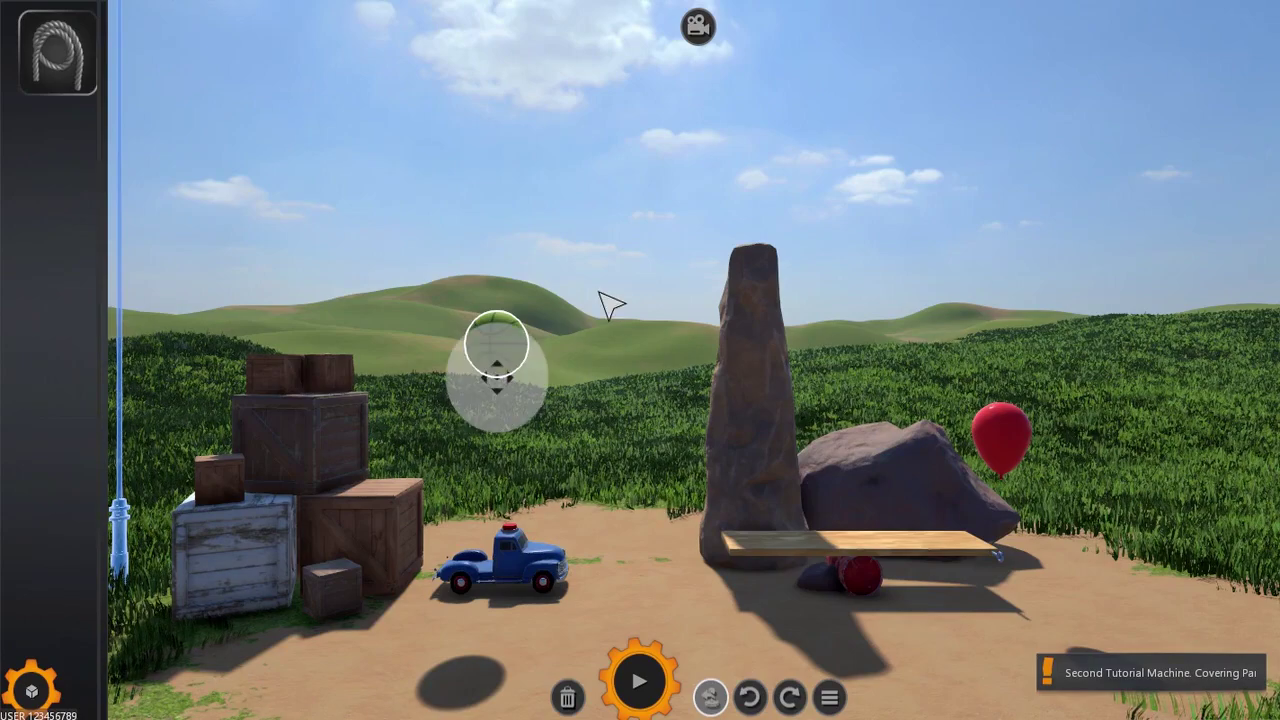
pyautogui.moveTo(57, 50)
pyautogui.mouseDown()
pyautogui.moveTo(49, 103)
pyautogui.moveTo(957, 537)
pyautogui.moveTo(1010, 575)
pyautogui.mouseUp()
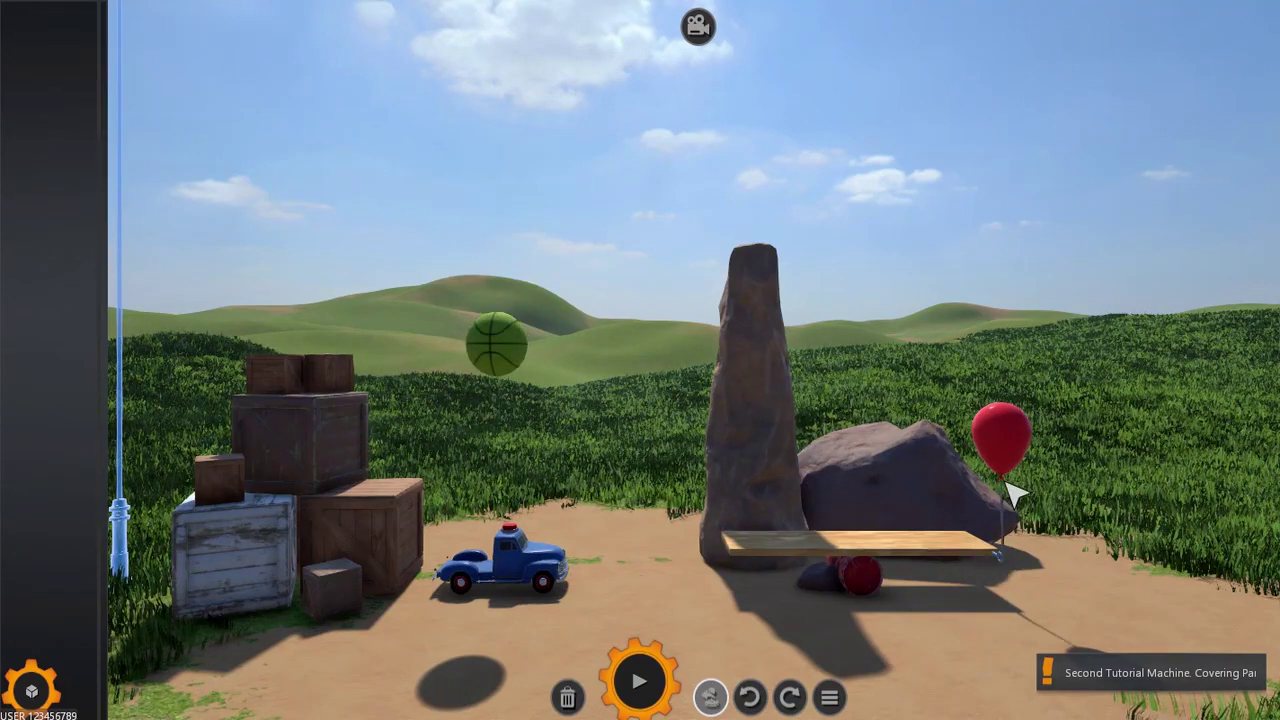
pyautogui.click(639, 684)
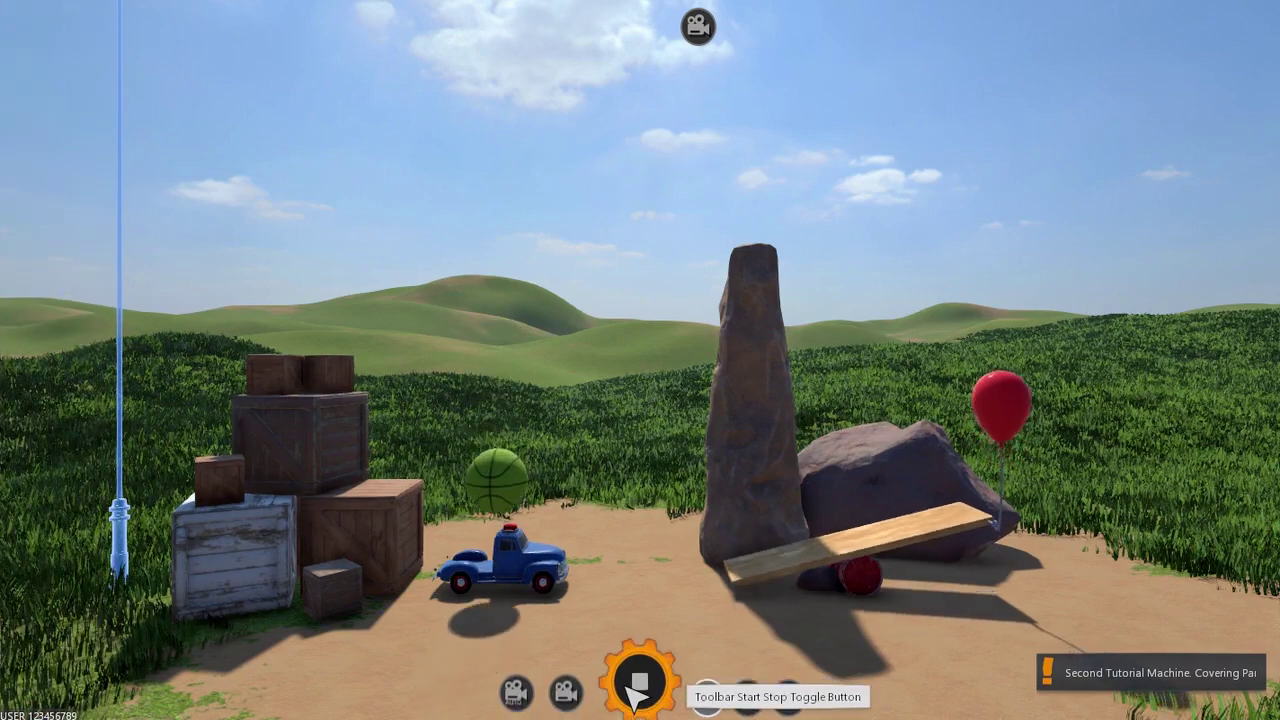